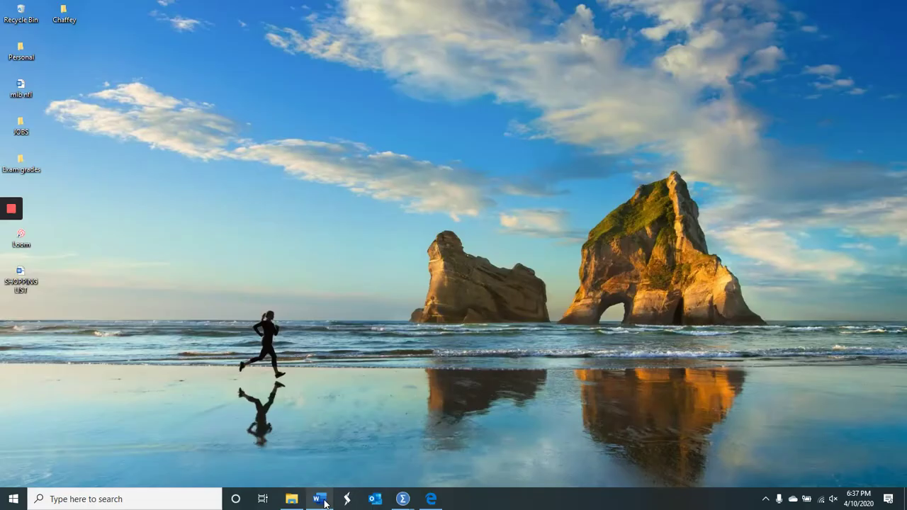
# Switch to the Lab 5 One Way ANOVA document in Word and enlarge it to 170% to read the assignment.
pyautogui.click(320, 500)
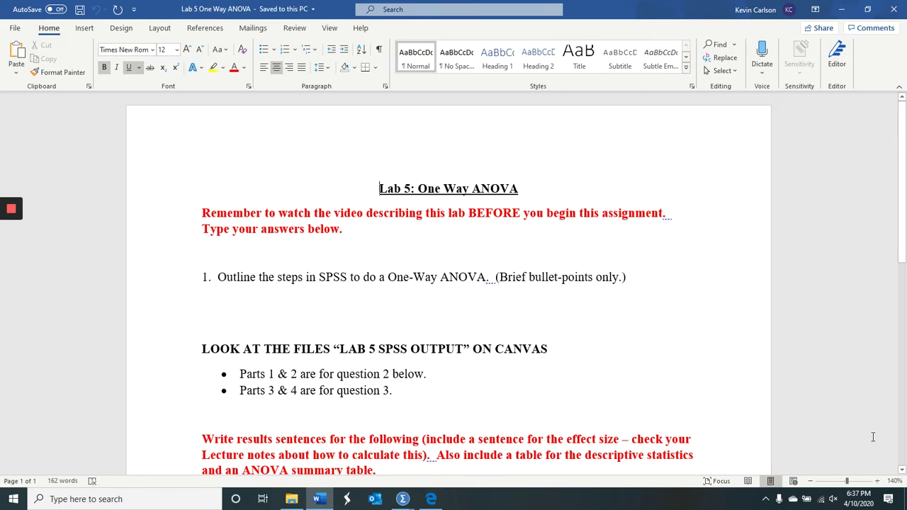
pyautogui.click(878, 481)
pyautogui.click(877, 481)
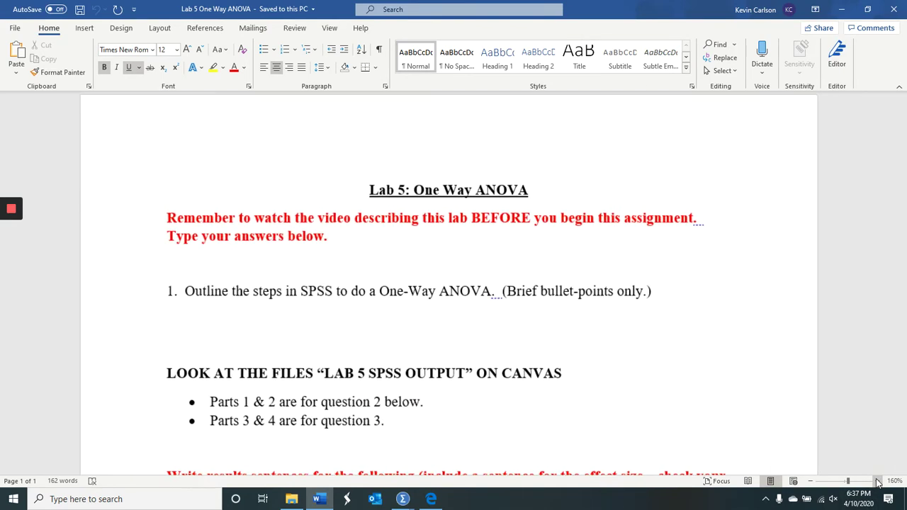
pyautogui.click(877, 481)
pyautogui.scroll(-1, 906, 207)
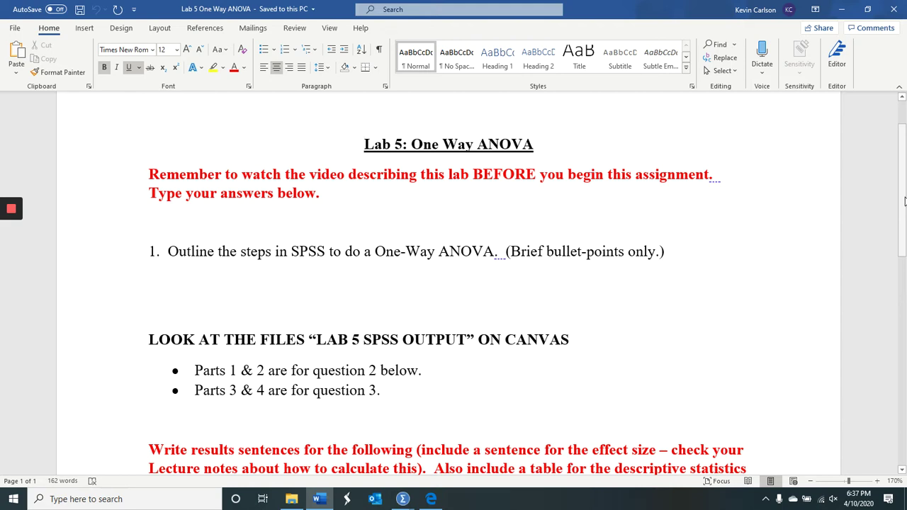
pyautogui.moveTo(905, 201)
pyautogui.mouseDown()
pyautogui.moveTo(905, 273)
pyautogui.moveTo(905, 195)
pyautogui.mouseUp()
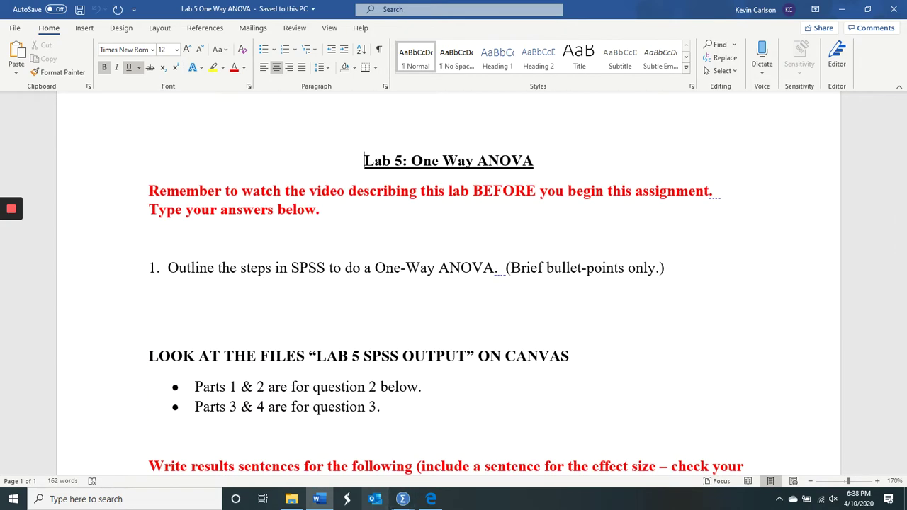
# Switch to the GSS.sav dataset in SPSS, start a One-Way ANOVA under Compare Means, and reset its previous settings.
pyautogui.moveTo(411, 504)
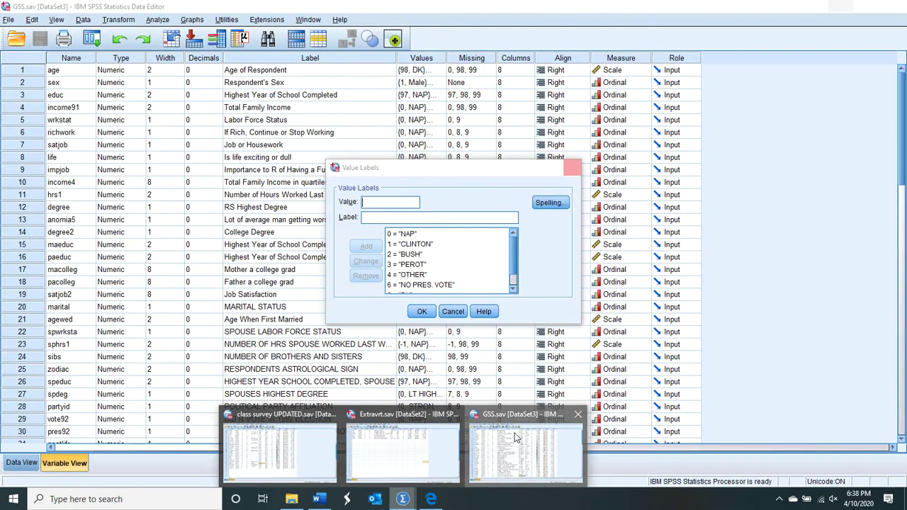
pyautogui.click(516, 437)
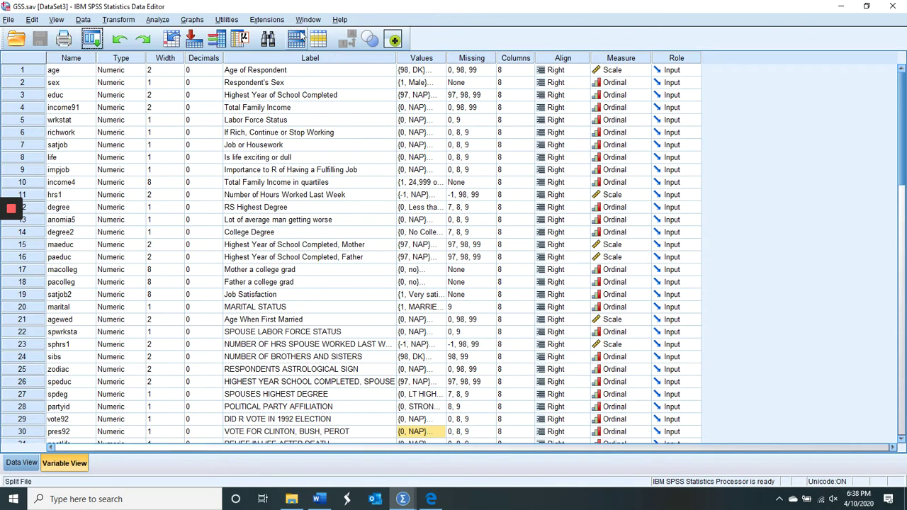
pyautogui.click(157, 20)
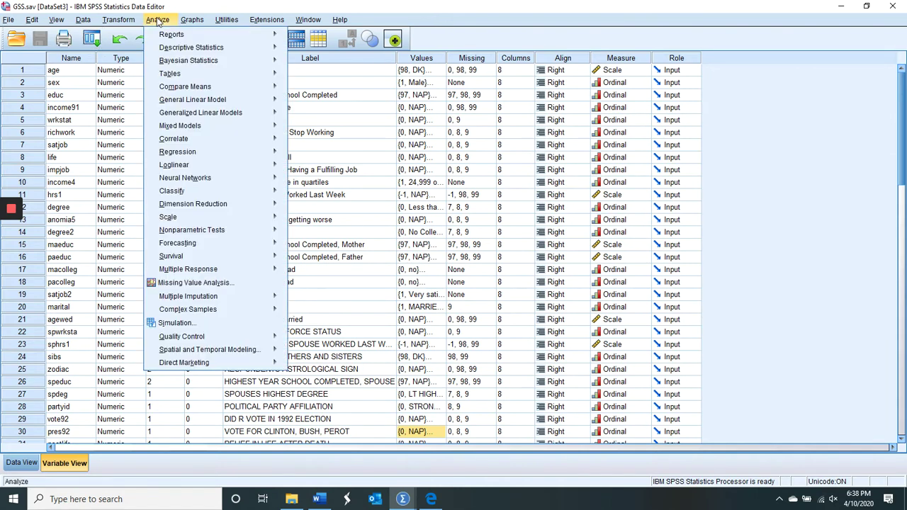
pyautogui.moveTo(174, 92)
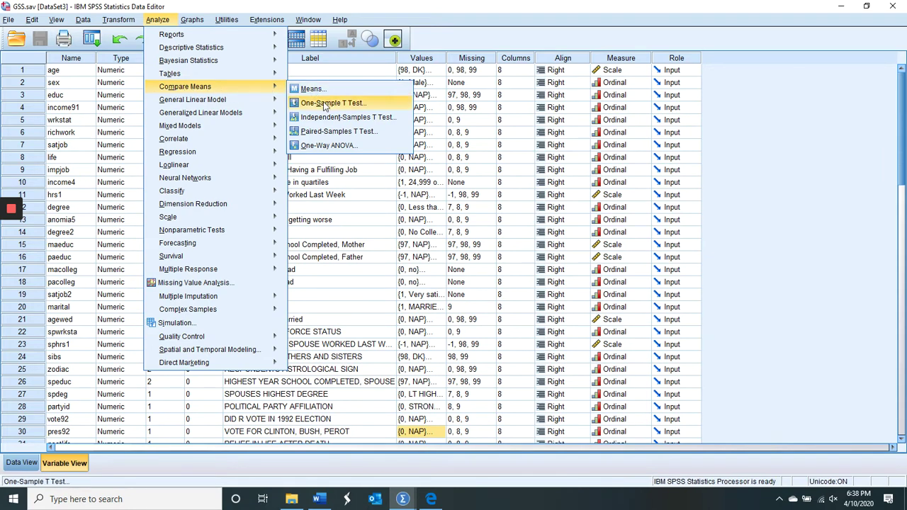
pyautogui.click(347, 151)
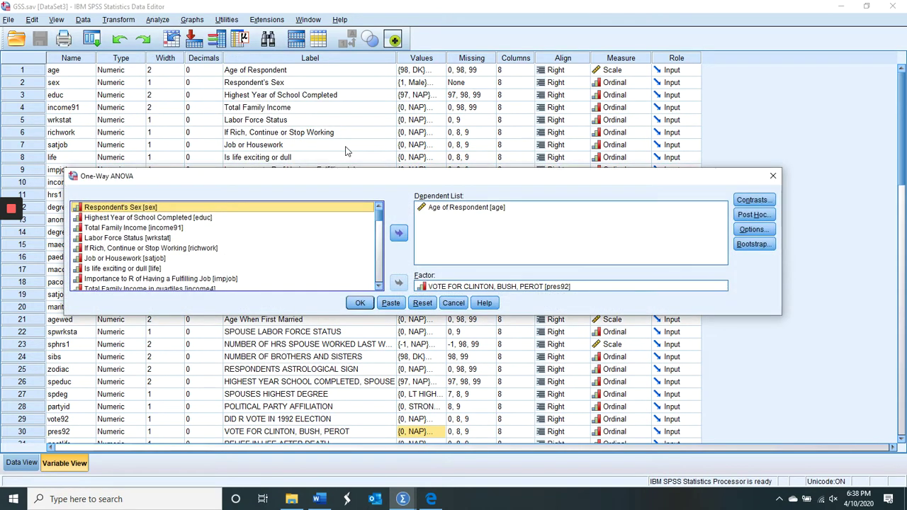
pyautogui.click(422, 302)
pyautogui.moveTo(413, 179); pyautogui.dragTo(385, 32)
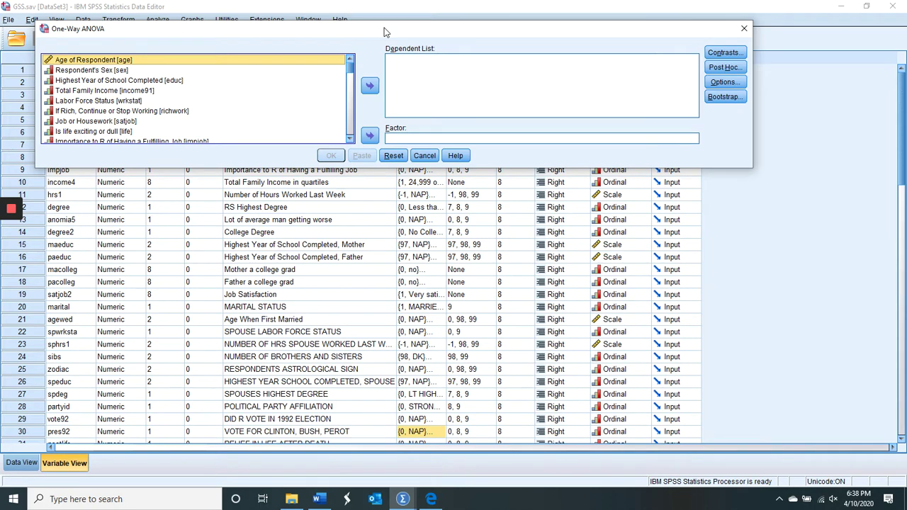
# Assign VOTE FOR CLINTON, BUSH, PEROT [pres92] as the factor of the one-way ANOVA.
pyautogui.click(349, 125)
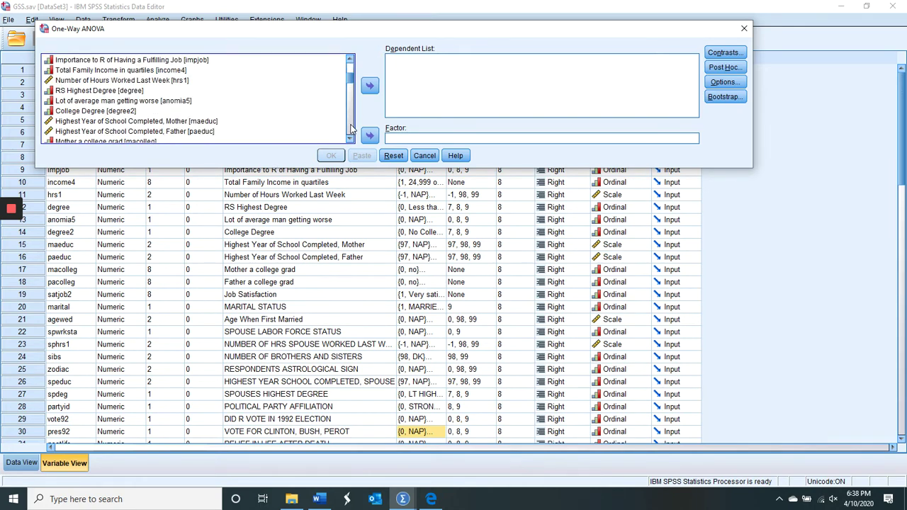
pyautogui.click(350, 127)
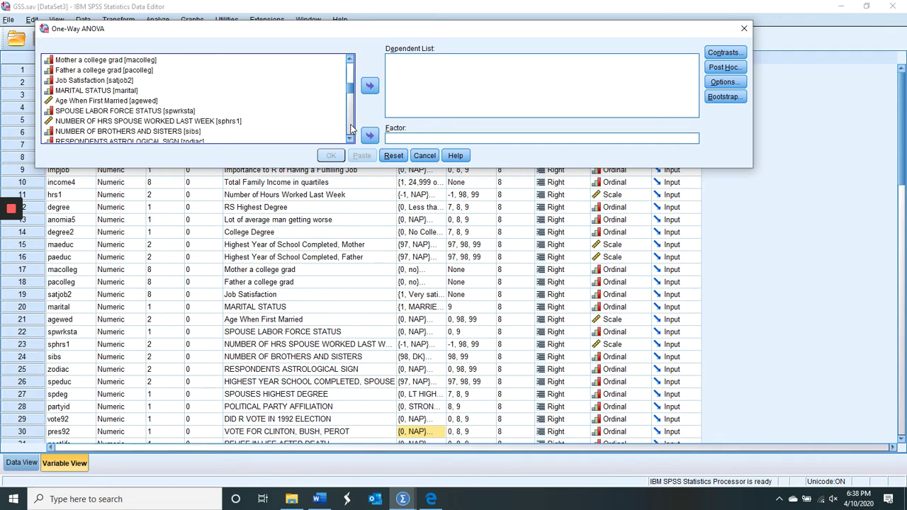
pyautogui.click(349, 127)
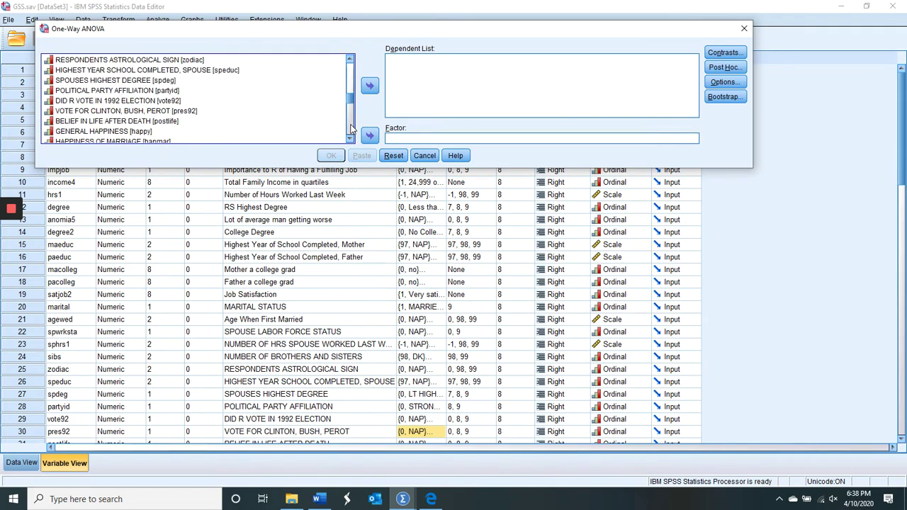
pyautogui.click(108, 112)
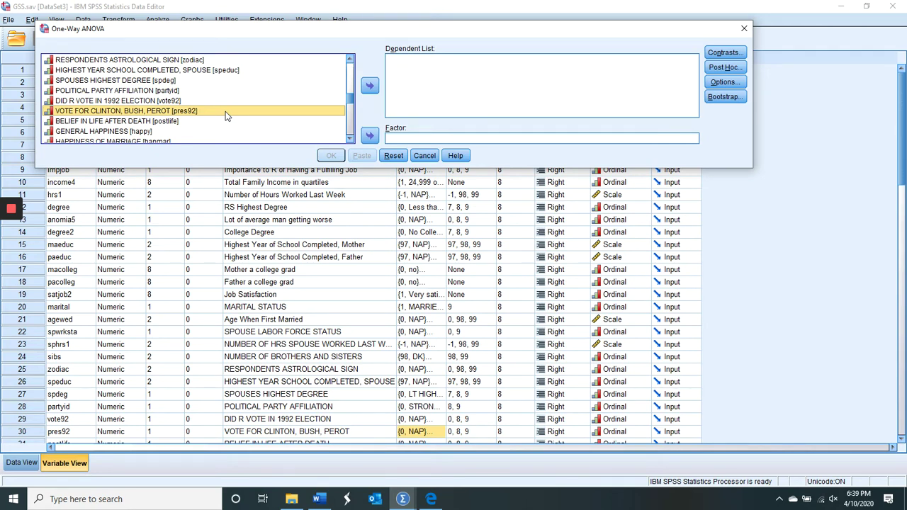
pyautogui.click(371, 136)
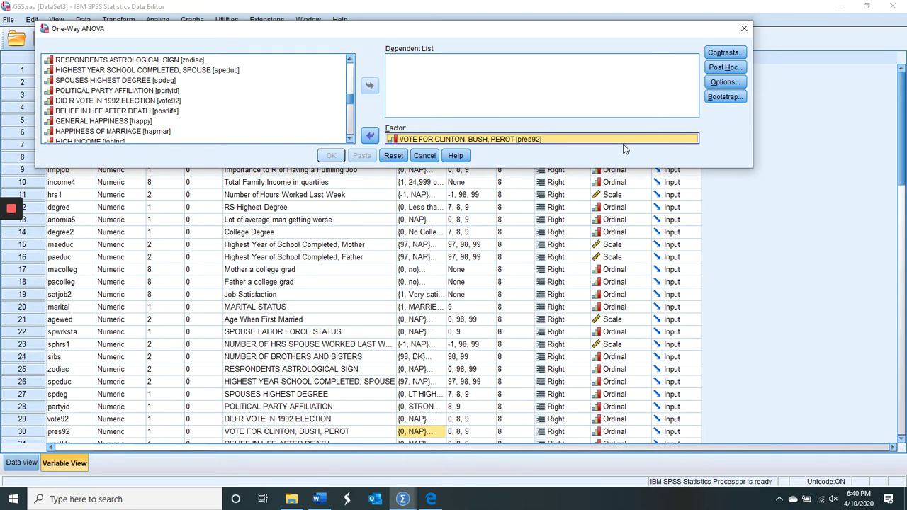
pyautogui.click(601, 139)
# Add Age of Respondent [age] to the dependent list of the one-way ANOVA.
pyautogui.moveTo(350, 103); pyautogui.dragTo(346, 61)
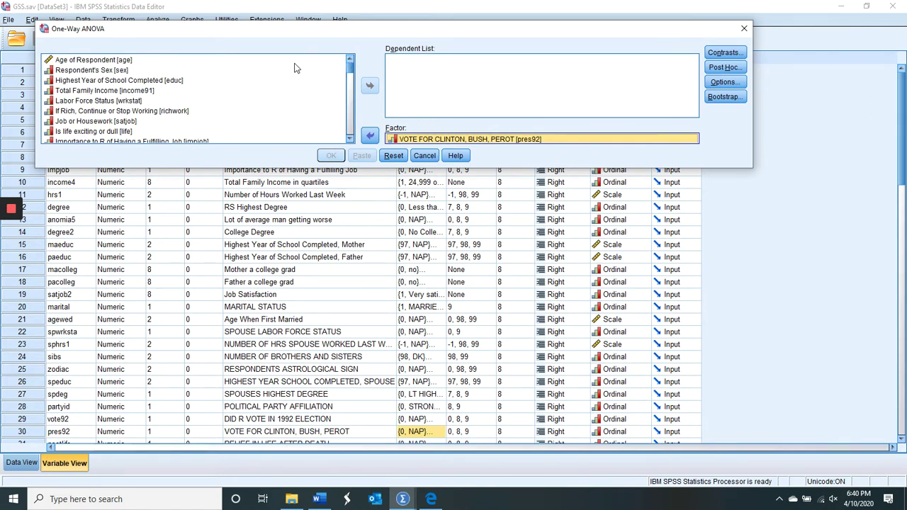
pyautogui.click(230, 62)
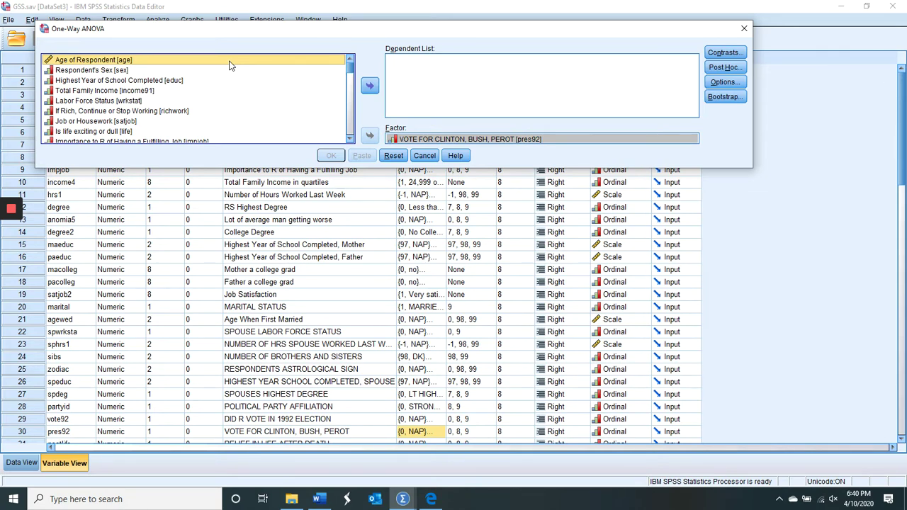
pyautogui.click(370, 85)
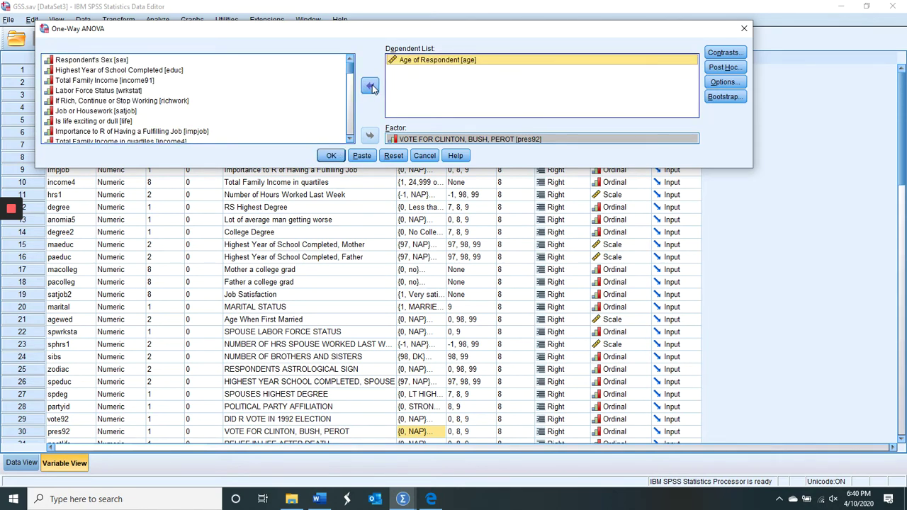
pyautogui.click(467, 64)
# Enable the Tukey post hoc test for the one-way ANOVA and accept the multiple comparisons settings.
pyautogui.click(730, 69)
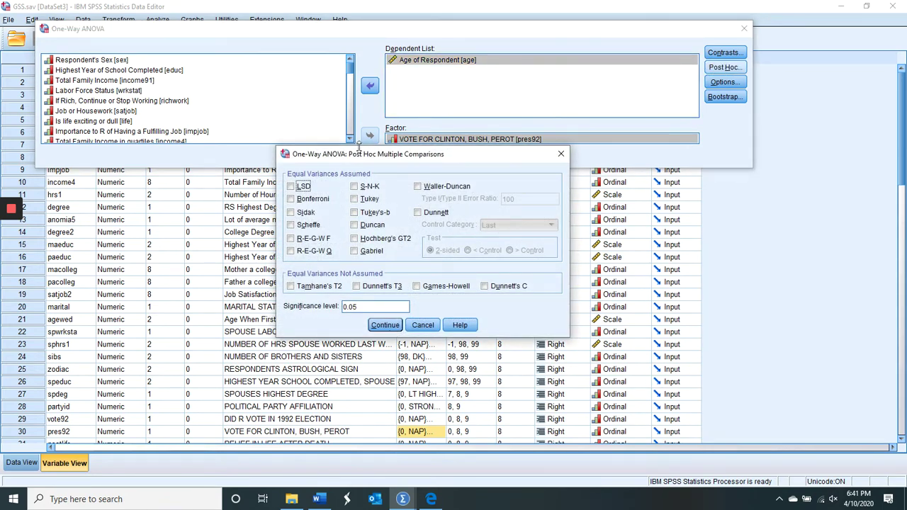
pyautogui.moveTo(362, 158); pyautogui.dragTo(295, 34)
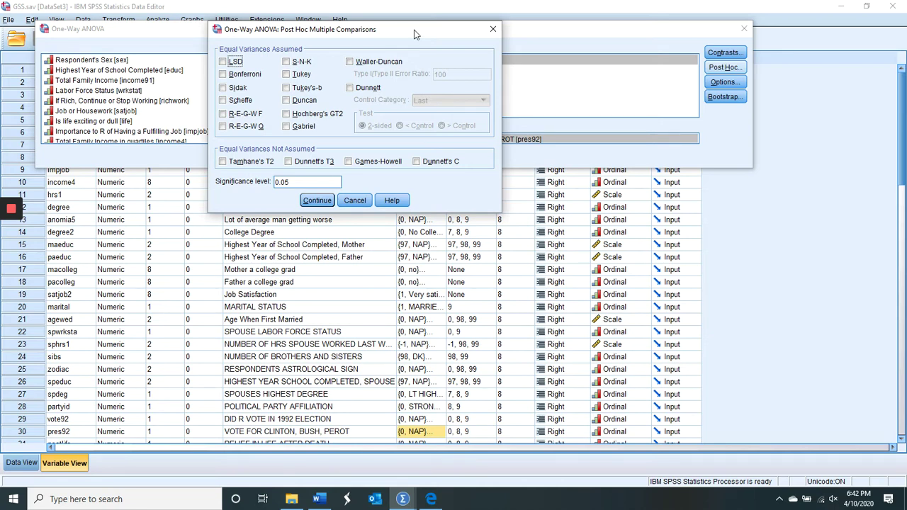
pyautogui.click(287, 75)
pyautogui.click(295, 182)
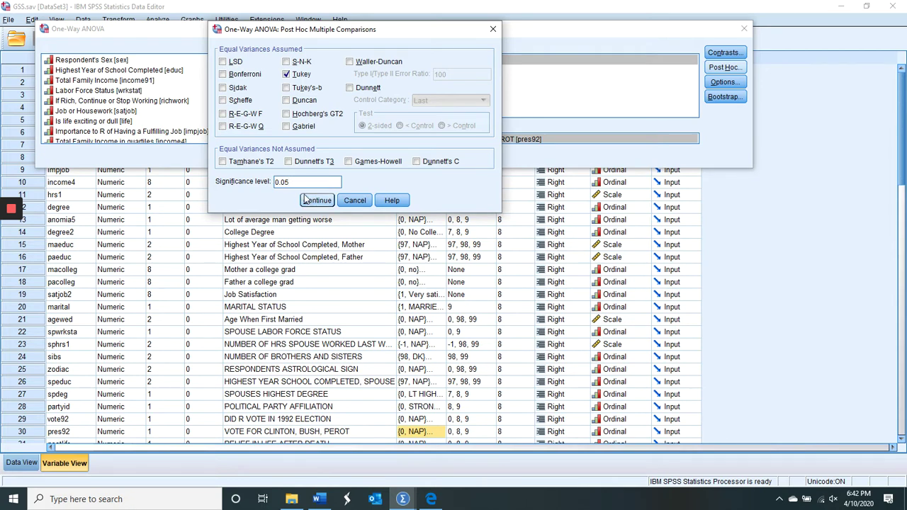
pyautogui.click(317, 200)
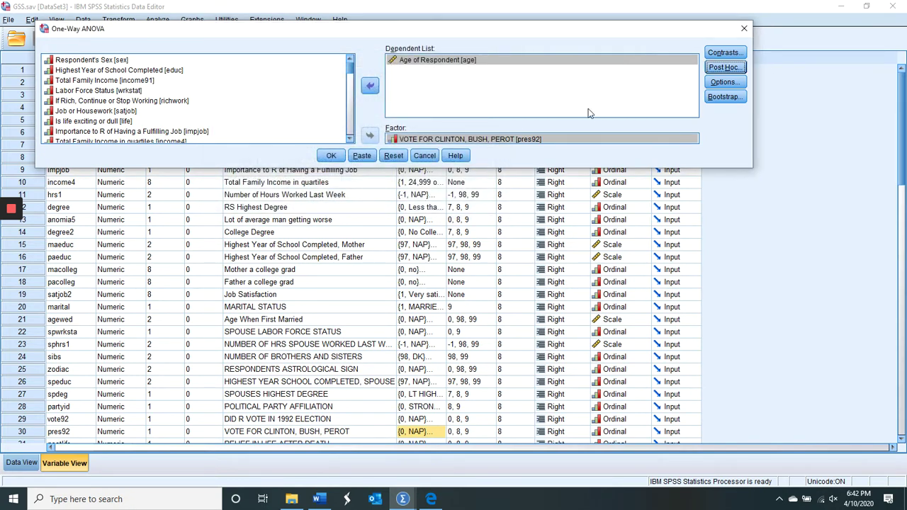
# Select Descriptive statistics in the options of the one-way ANOVA.
pyautogui.click(725, 83)
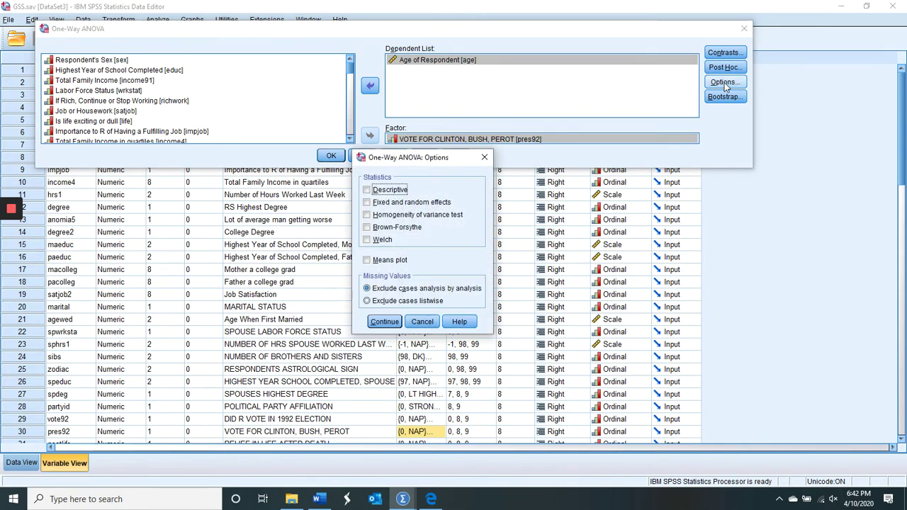
pyautogui.moveTo(428, 158); pyautogui.dragTo(362, 24)
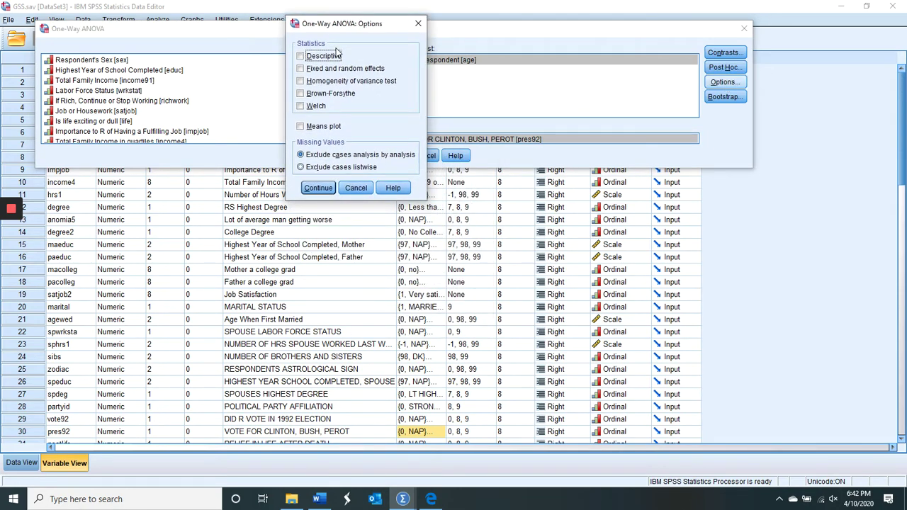
pyautogui.click(302, 57)
# Check the lab instructions in the Word document, and run the one-way ANOVA in SPSS with the chosen options.
pyautogui.click(319, 500)
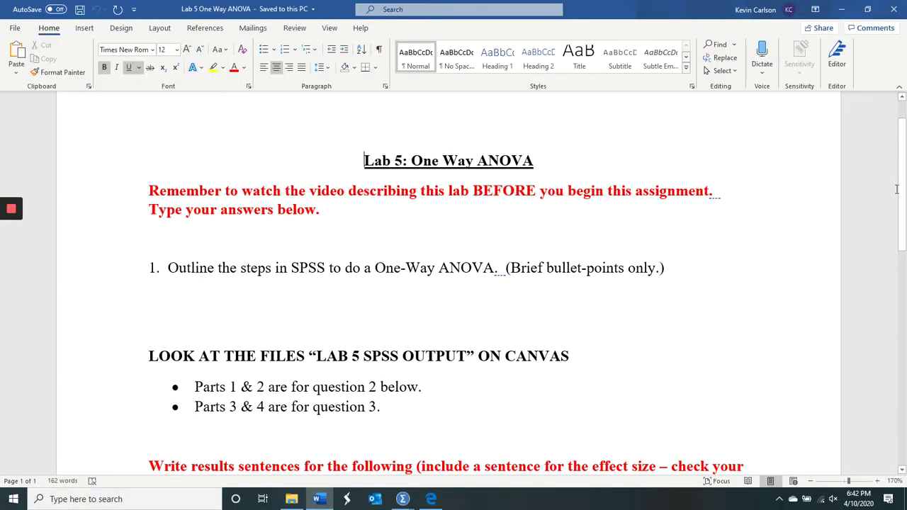
pyautogui.scroll(-3, 905, 196)
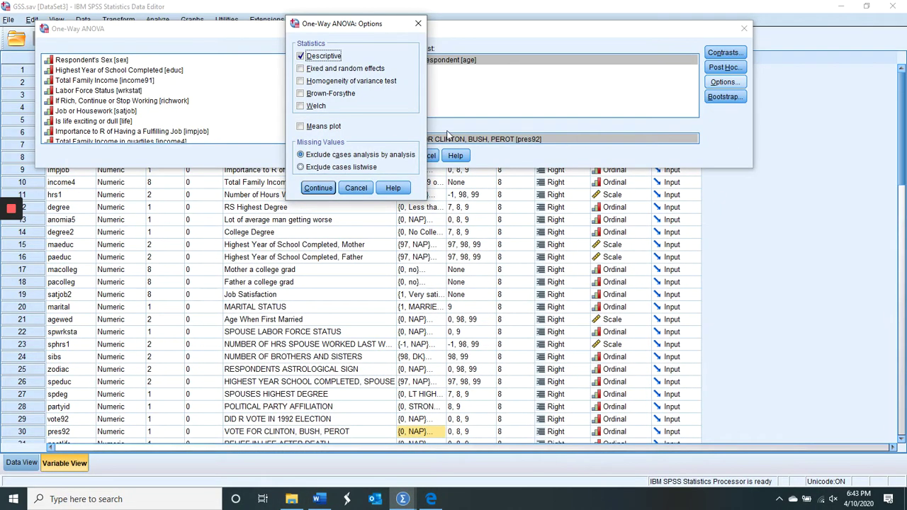
pyautogui.click(318, 189)
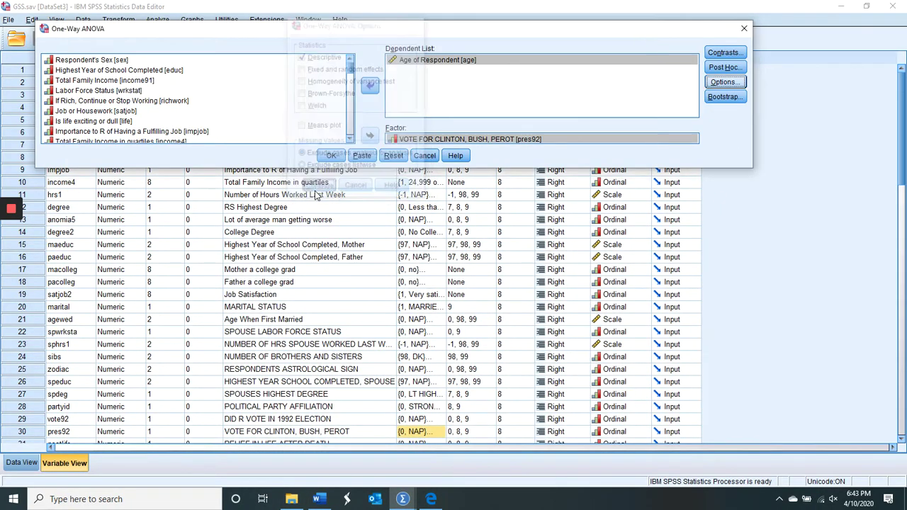
pyautogui.click(333, 156)
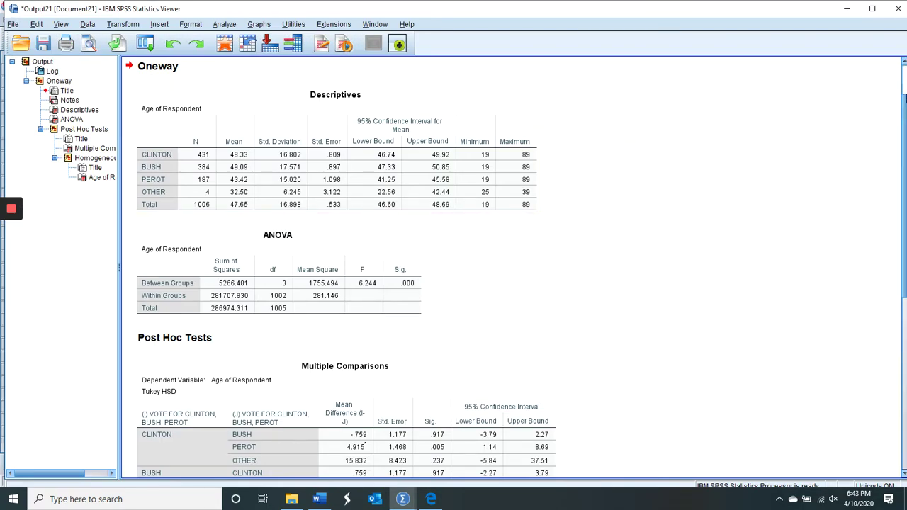
# Switch to Snip & Sketch, capture a rectangular snip of the Descriptives and ANOVA tables in the output, and enlarge it.
pyautogui.click(14, 500)
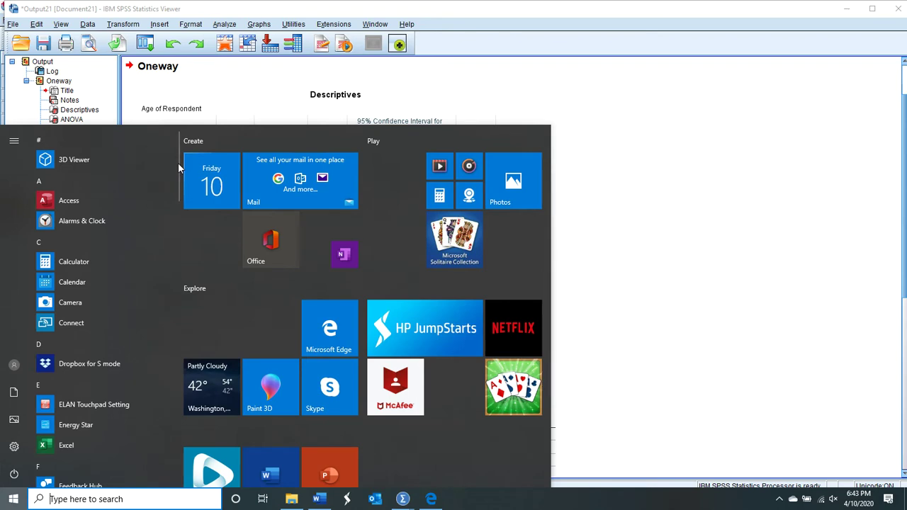
pyautogui.moveTo(177, 167)
pyautogui.mouseDown()
pyautogui.moveTo(189, 437)
pyautogui.moveTo(184, 382)
pyautogui.mouseUp()
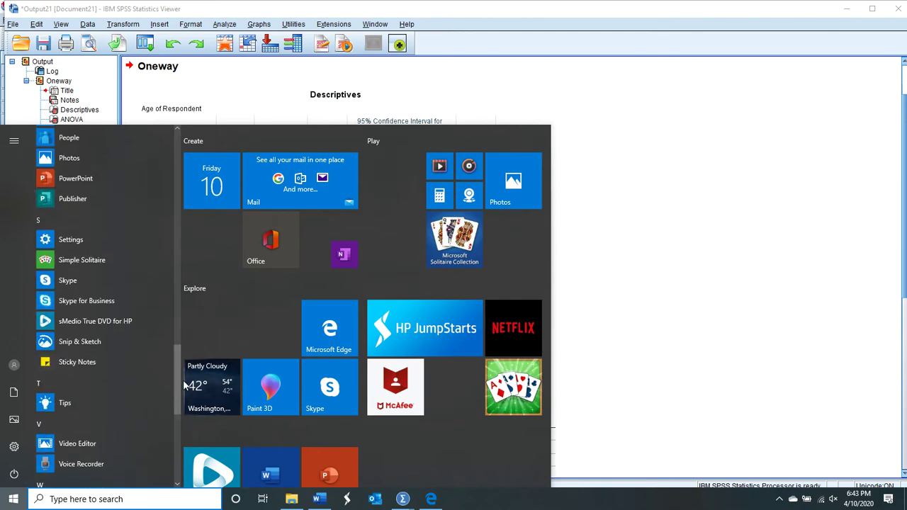
pyautogui.click(80, 341)
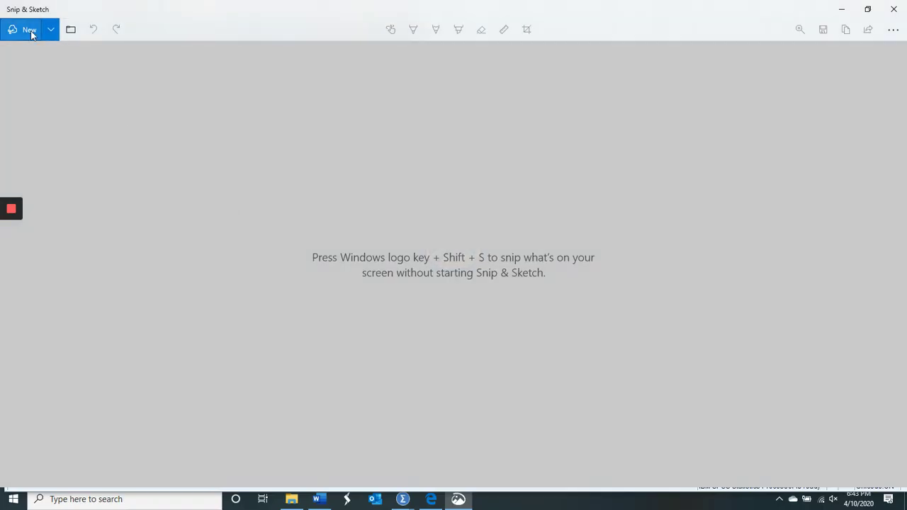
pyautogui.click(29, 31)
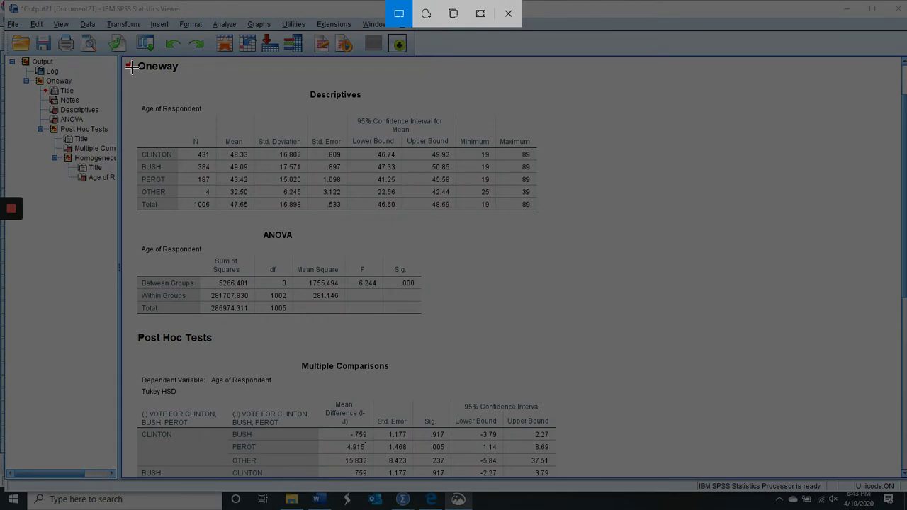
pyautogui.moveTo(127, 62); pyautogui.dragTo(590, 327)
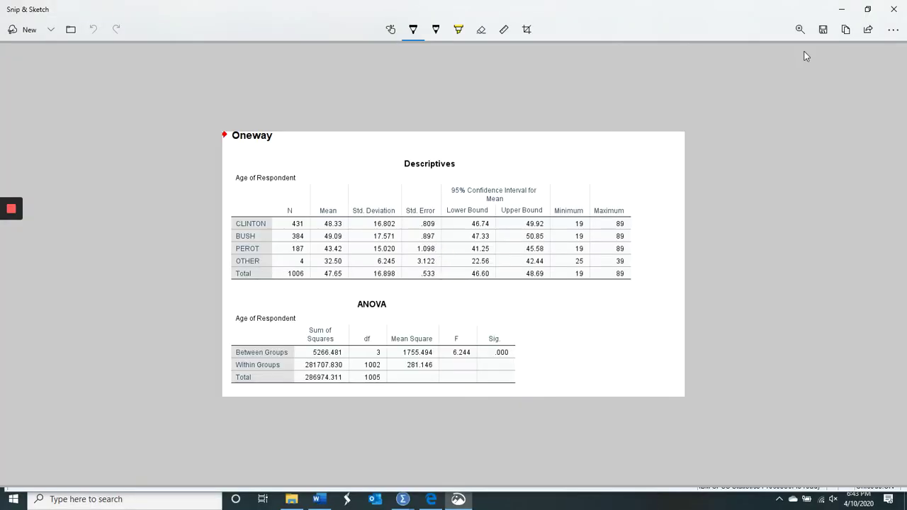
pyautogui.click(794, 35)
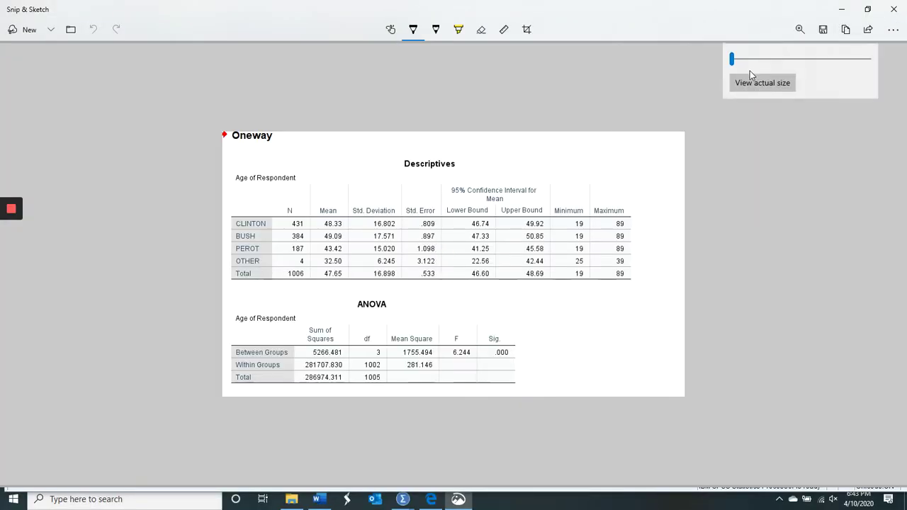
pyautogui.moveTo(733, 62); pyautogui.dragTo(755, 62)
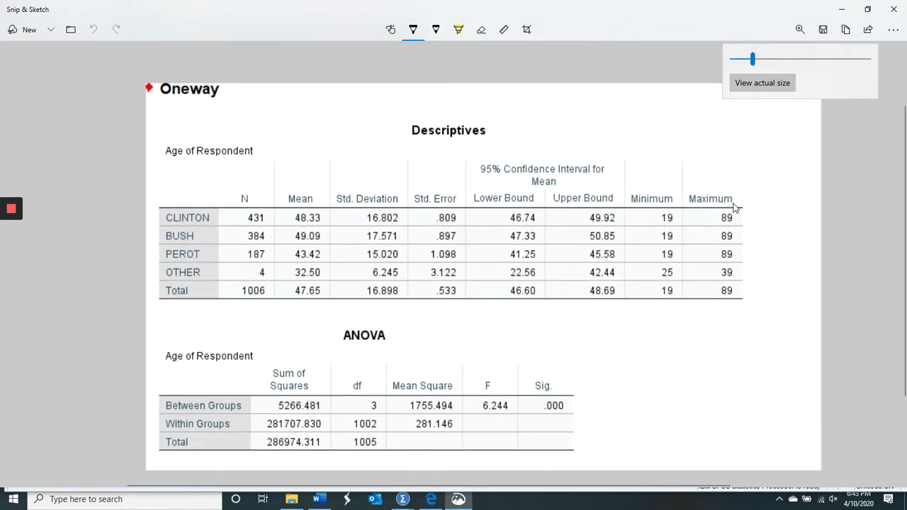
pyautogui.click(836, 223)
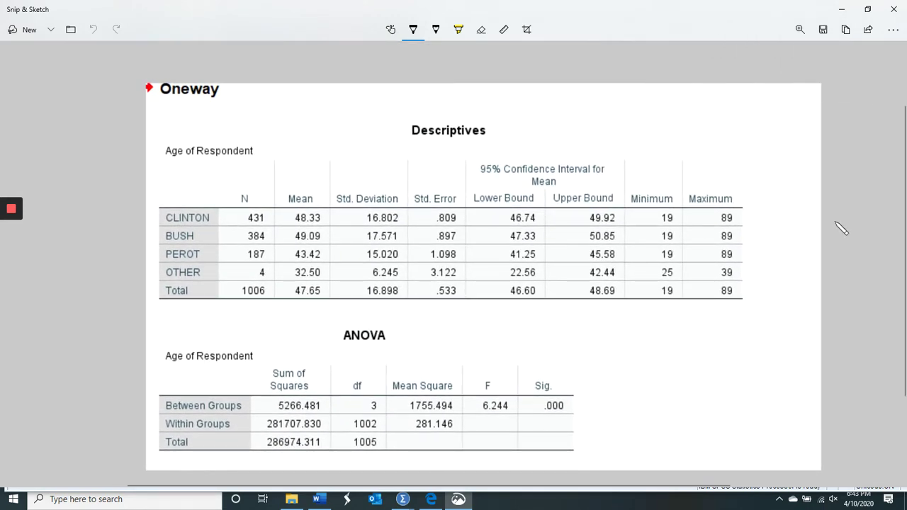
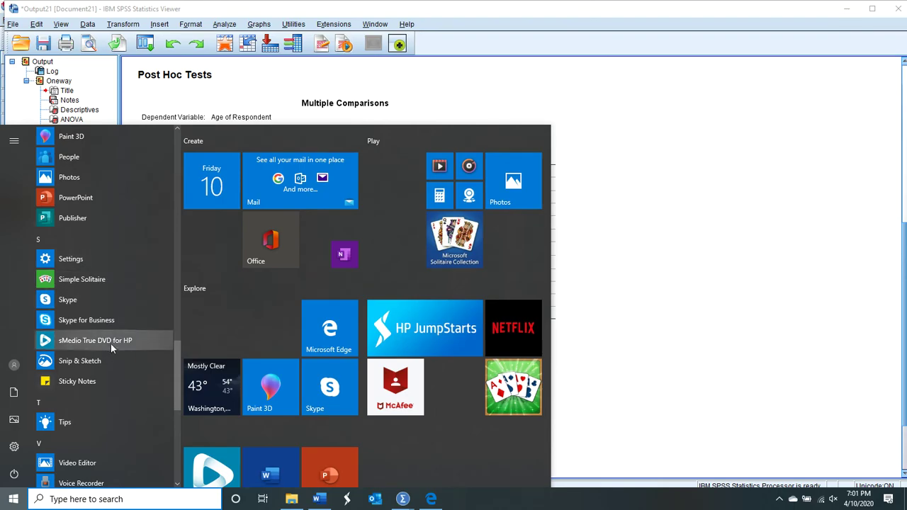
pyautogui.click(105, 358)
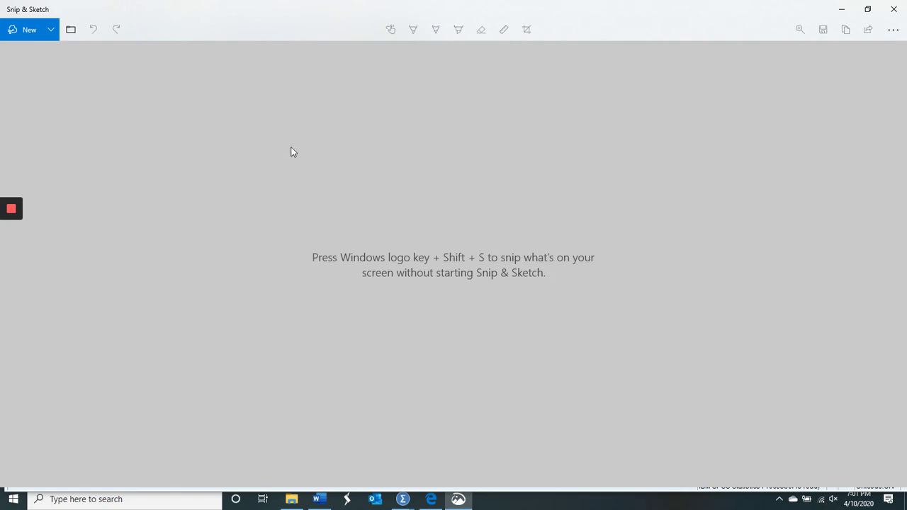
pyautogui.click(19, 32)
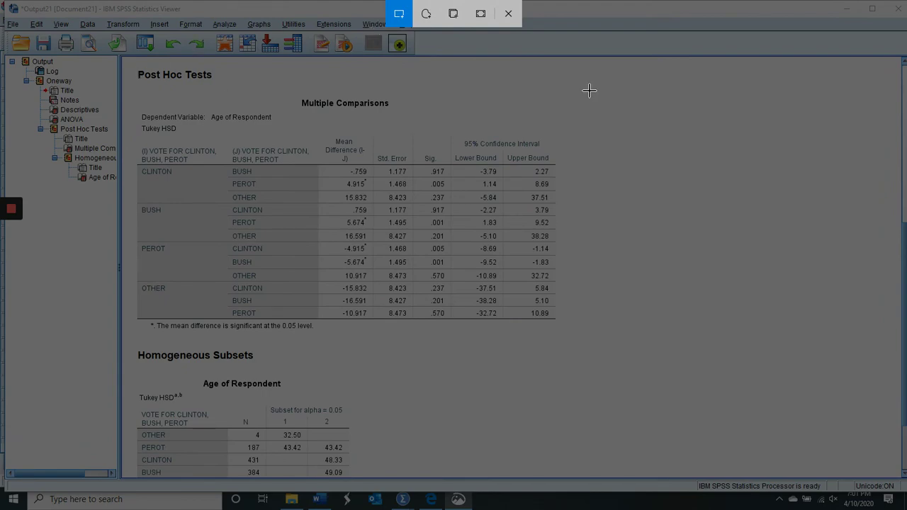
pyautogui.click(508, 14)
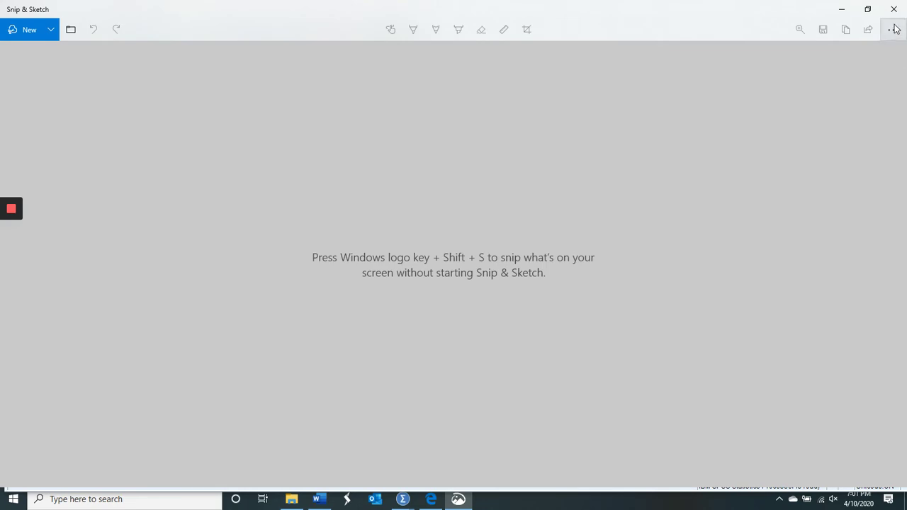
pyautogui.click(891, 11)
# Return to the Oneway Descriptives table in the output and capture it as a rectangular snip with Snip & Sketch.
pyautogui.click(905, 156)
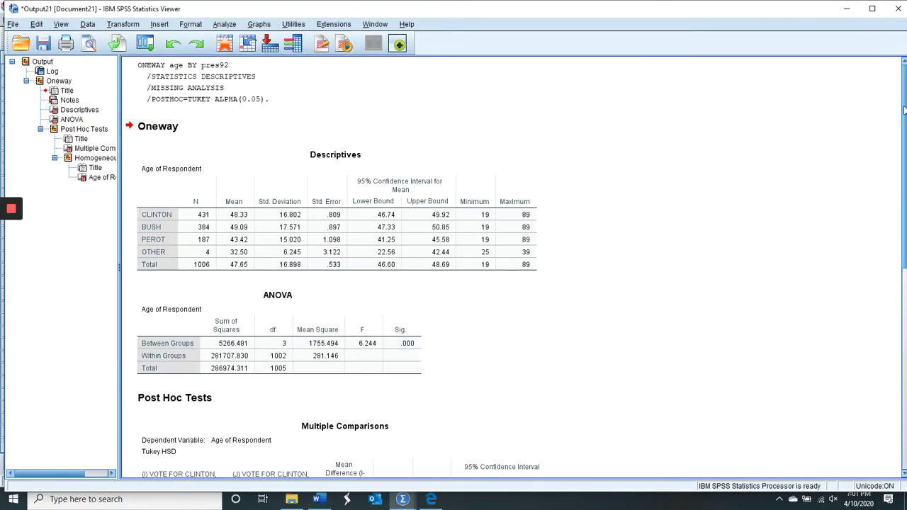
pyautogui.click(14, 499)
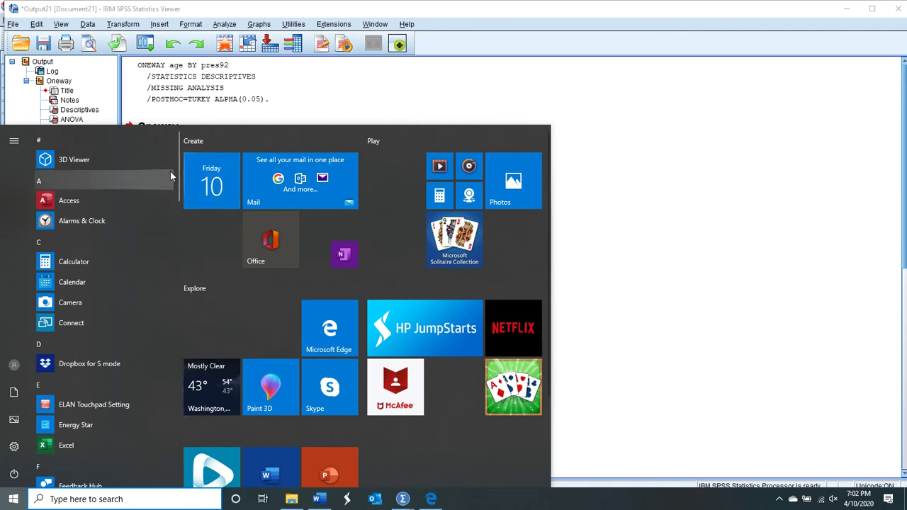
pyautogui.moveTo(175, 174); pyautogui.dragTo(193, 417)
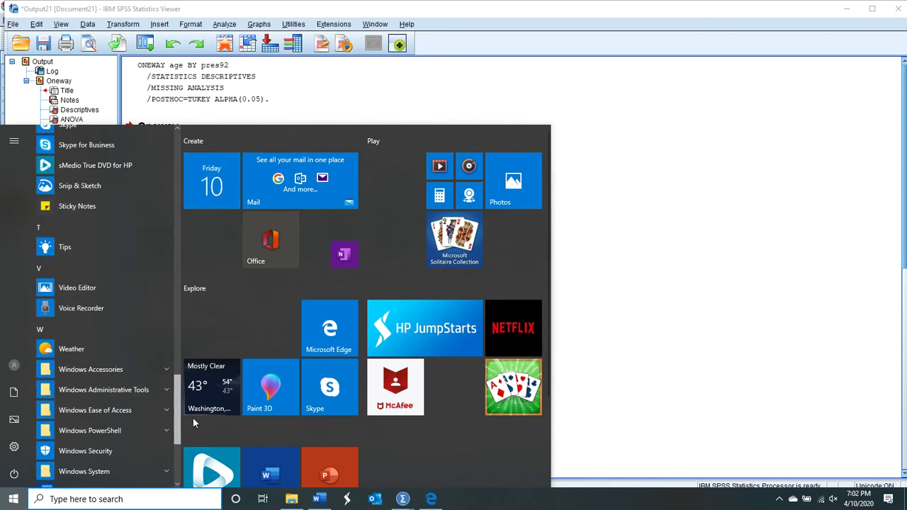
pyautogui.scroll(3, 106, 396)
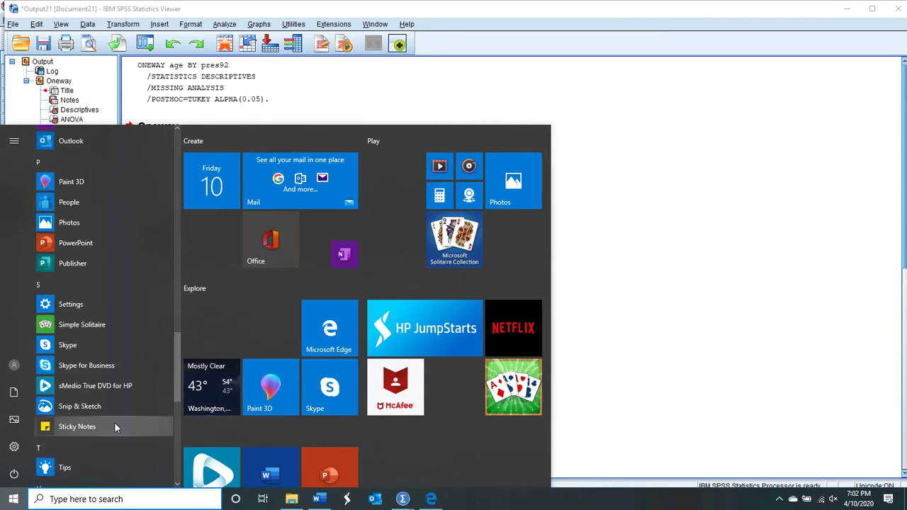
pyautogui.click(79, 406)
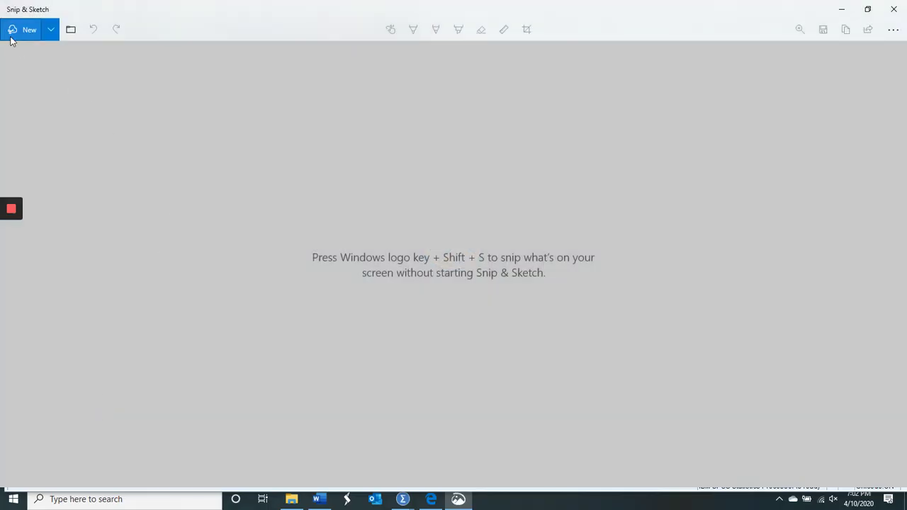
pyautogui.click(18, 33)
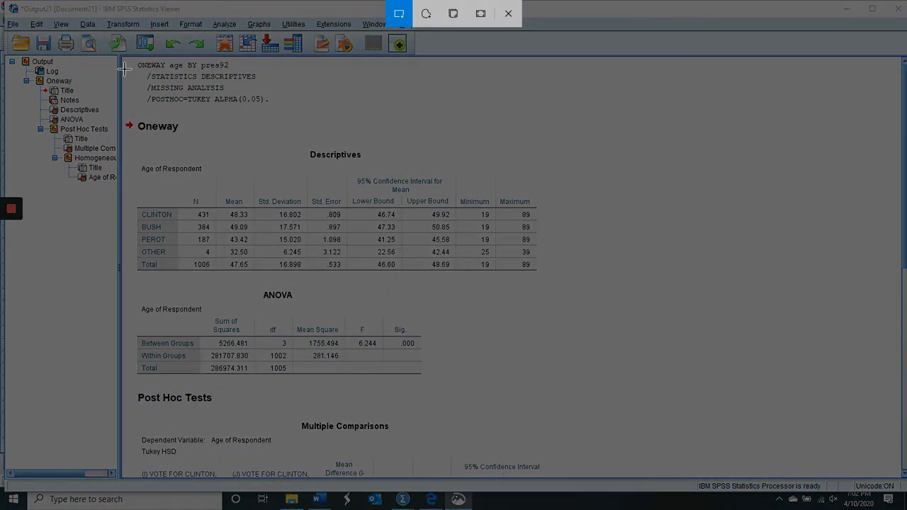
pyautogui.moveTo(127, 122)
pyautogui.mouseDown()
pyautogui.moveTo(506, 156)
pyautogui.moveTo(560, 229)
pyautogui.moveTo(554, 284)
pyautogui.mouseUp()
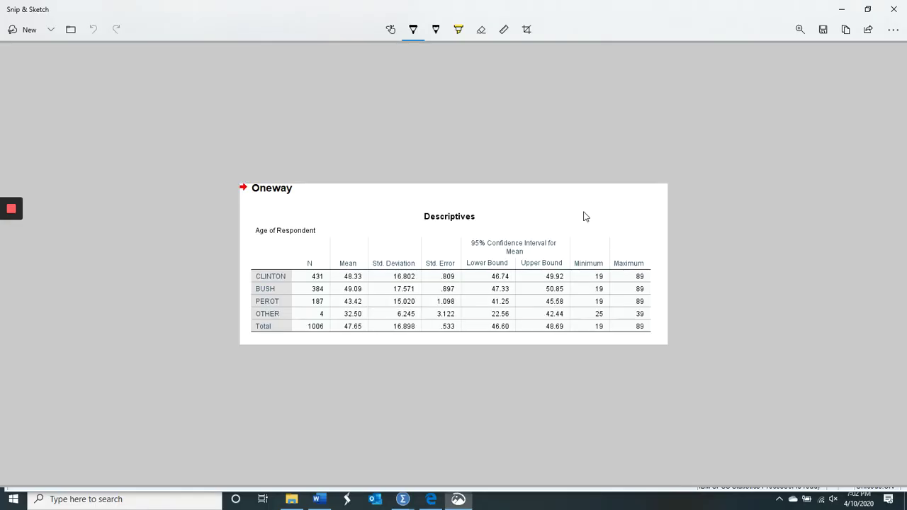
# Enlarge the snip of the Descriptives table until it nearly fills the window width.
pyautogui.click(800, 30)
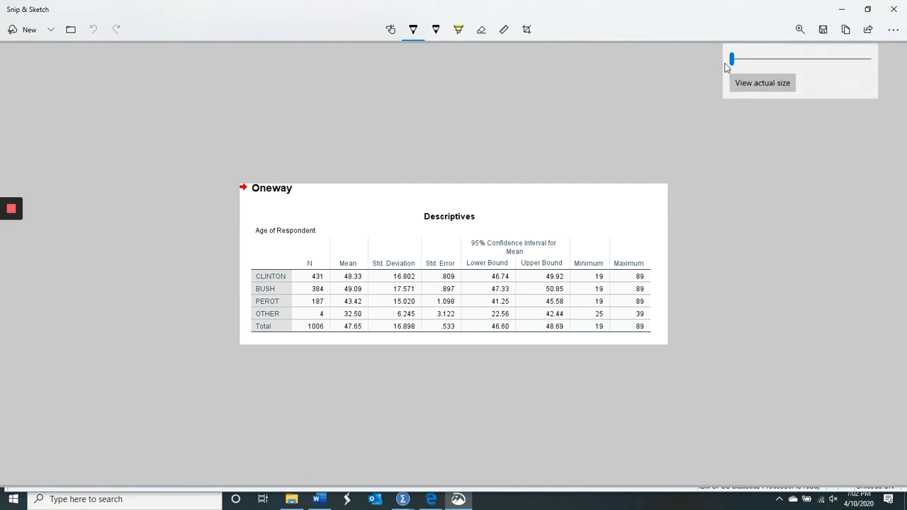
pyautogui.moveTo(731, 60); pyautogui.dragTo(772, 62)
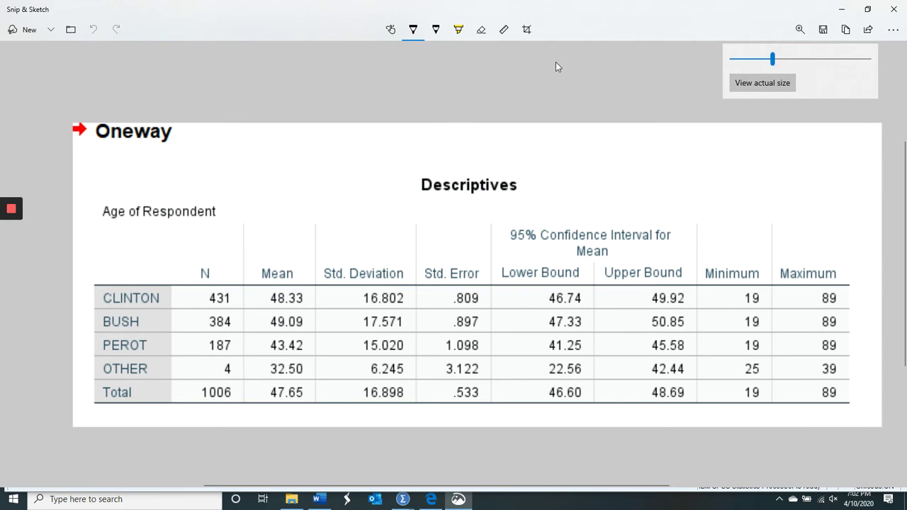
pyautogui.click(520, 75)
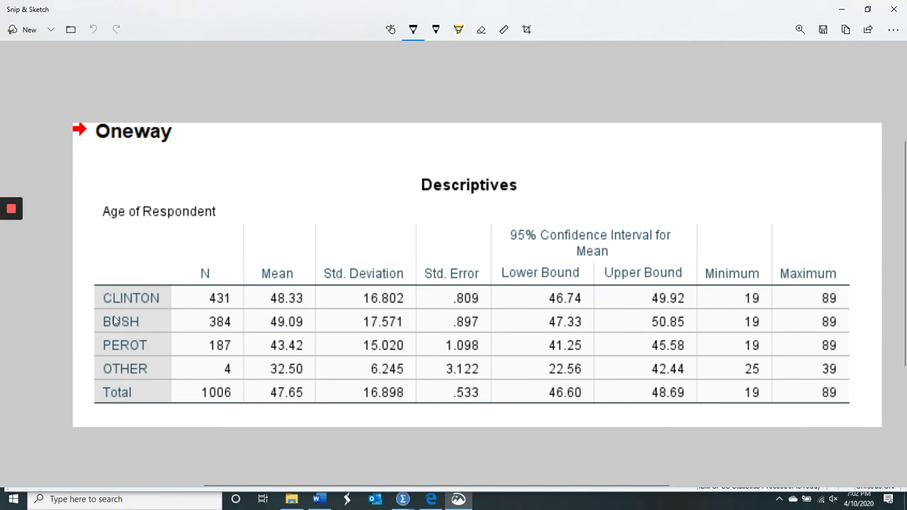
# Annotate the Descriptives snip in black pen: strike out the OTHER row, box PEROT and its mean, and mark the CLINTON and BUSH means.
pyautogui.click(419, 31)
pyautogui.click(343, 81)
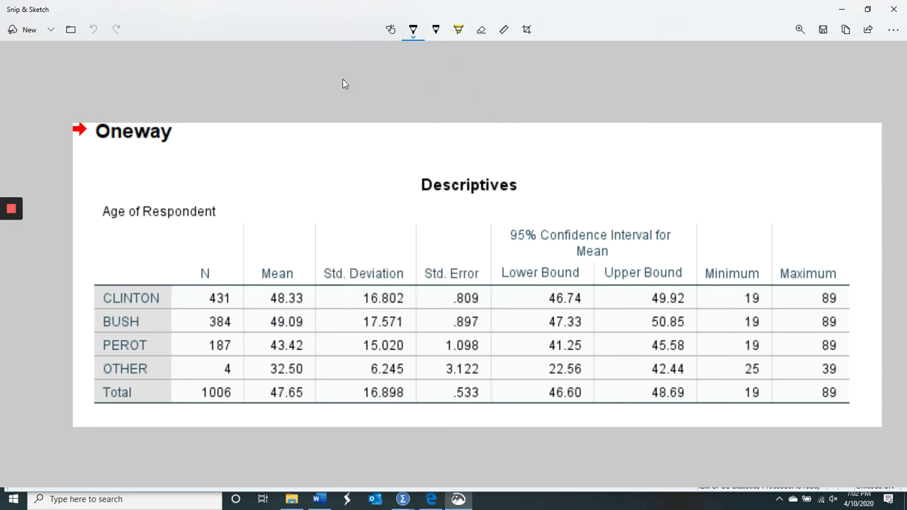
pyautogui.moveTo(91, 342)
pyautogui.mouseDown()
pyautogui.moveTo(101, 349)
pyautogui.moveTo(91, 352)
pyautogui.moveTo(237, 372)
pyautogui.moveTo(402, 371)
pyautogui.mouseUp()
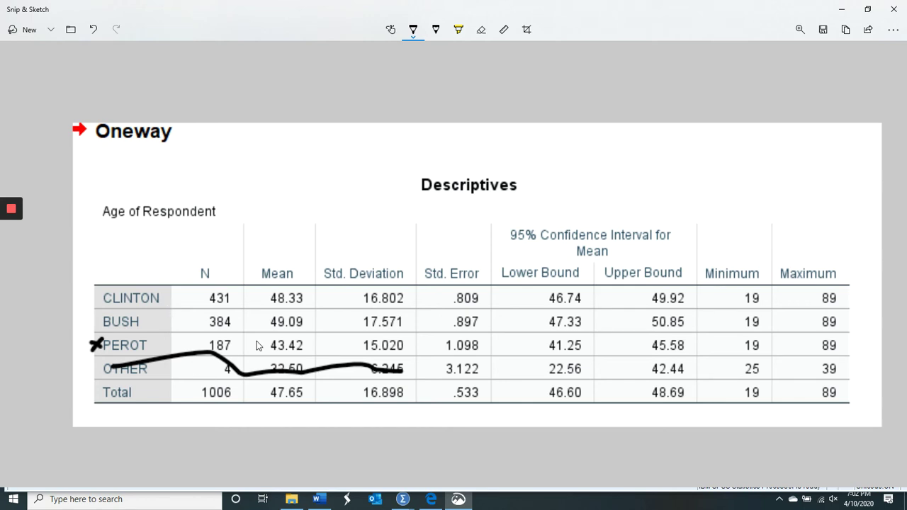
pyautogui.moveTo(257, 345)
pyautogui.mouseDown()
pyautogui.moveTo(305, 353)
pyautogui.moveTo(320, 342)
pyautogui.moveTo(309, 331)
pyautogui.moveTo(273, 332)
pyautogui.moveTo(258, 351)
pyautogui.mouseUp()
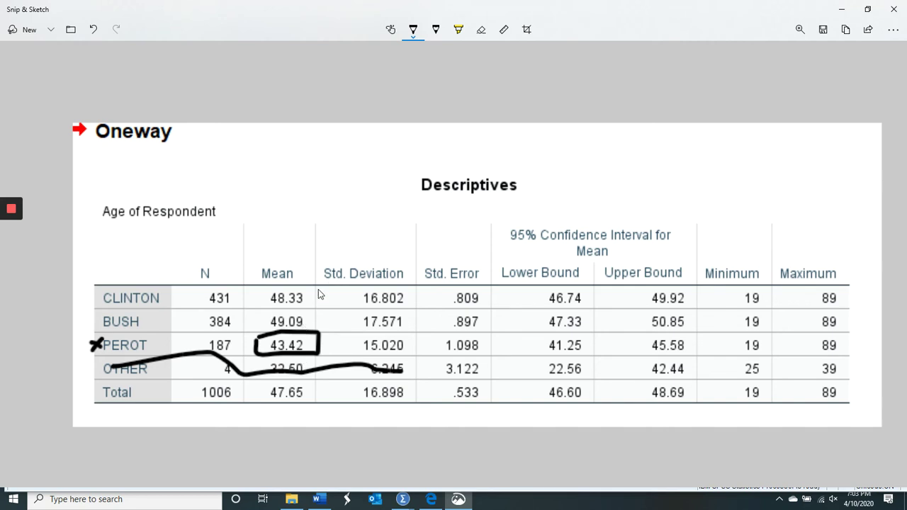
pyautogui.moveTo(309, 293); pyautogui.dragTo(322, 302)
pyautogui.moveTo(311, 317); pyautogui.dragTo(323, 327)
pyautogui.moveTo(126, 355)
pyautogui.mouseDown()
pyautogui.moveTo(149, 349)
pyautogui.moveTo(147, 326)
pyautogui.moveTo(97, 354)
pyautogui.mouseUp()
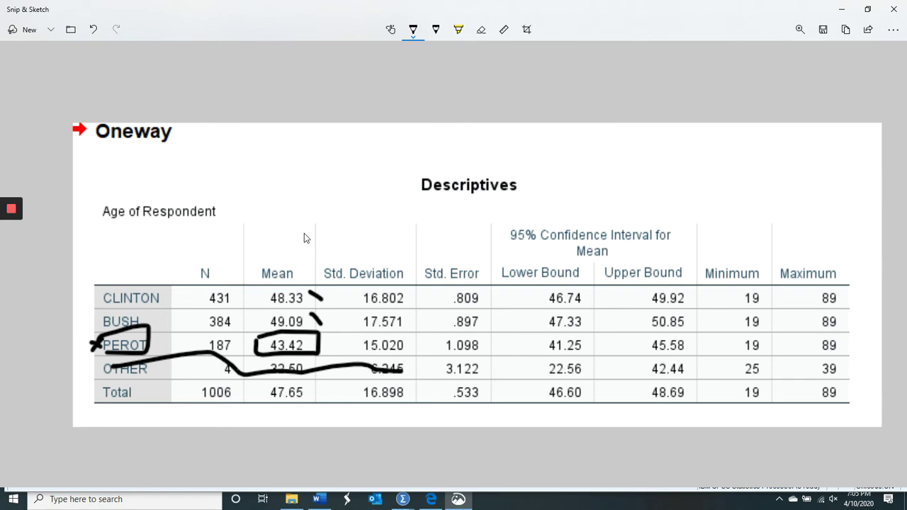
# Close the annotated snip, the SPSS output without saving it, and the GSS.sav data set.
pyautogui.click(896, 9)
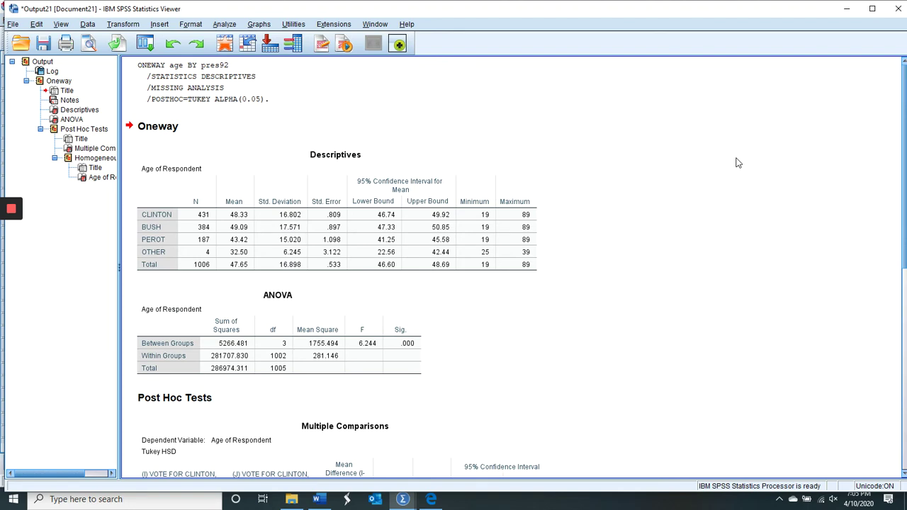
pyautogui.click(897, 8)
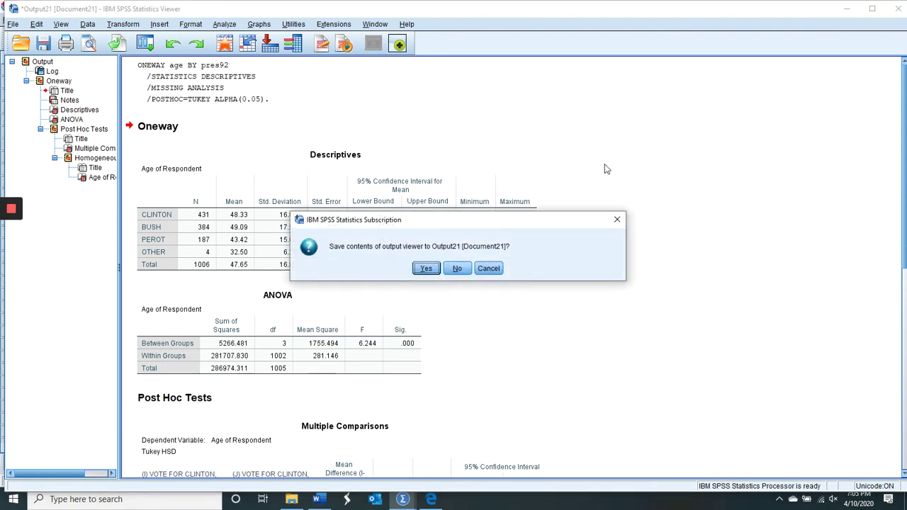
pyautogui.click(463, 271)
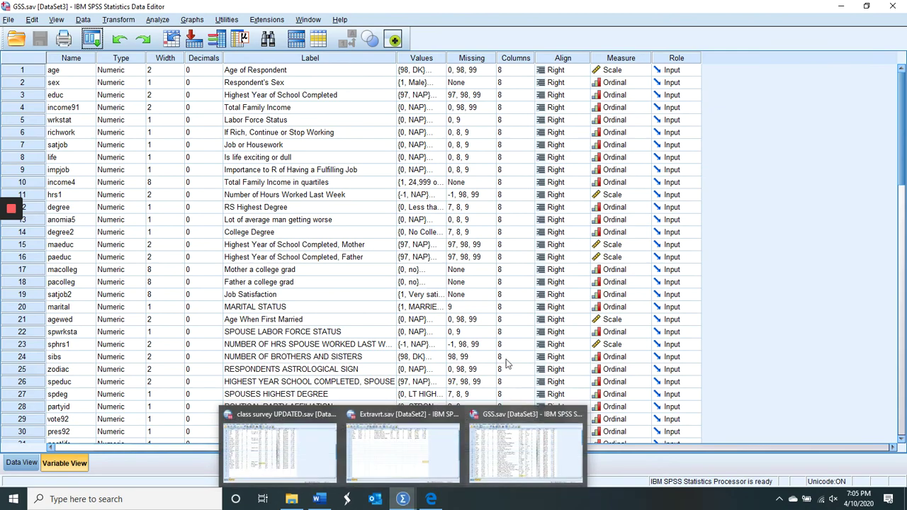
pyautogui.click(892, 9)
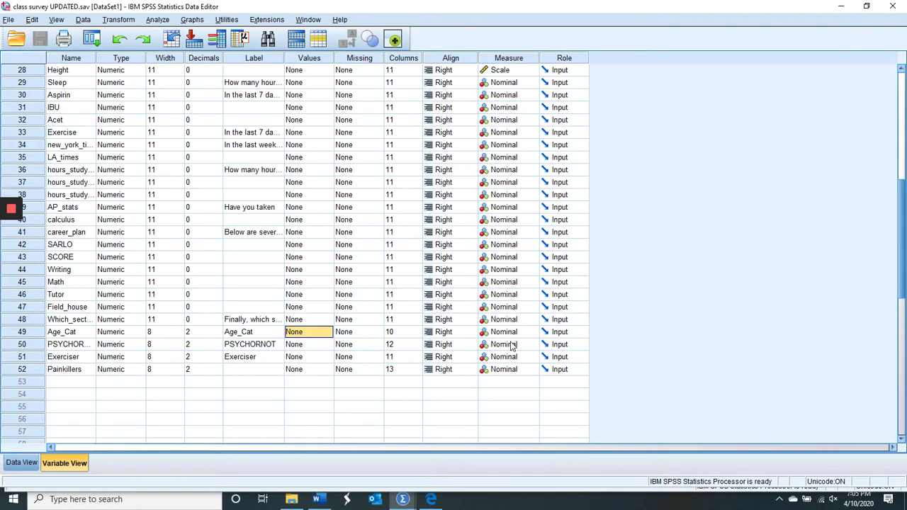
# Switch to the Lab 5 One Way ANOVA Word document and examine question 2 on age and sleep, including its age group definitions.
pyautogui.moveTo(403, 500)
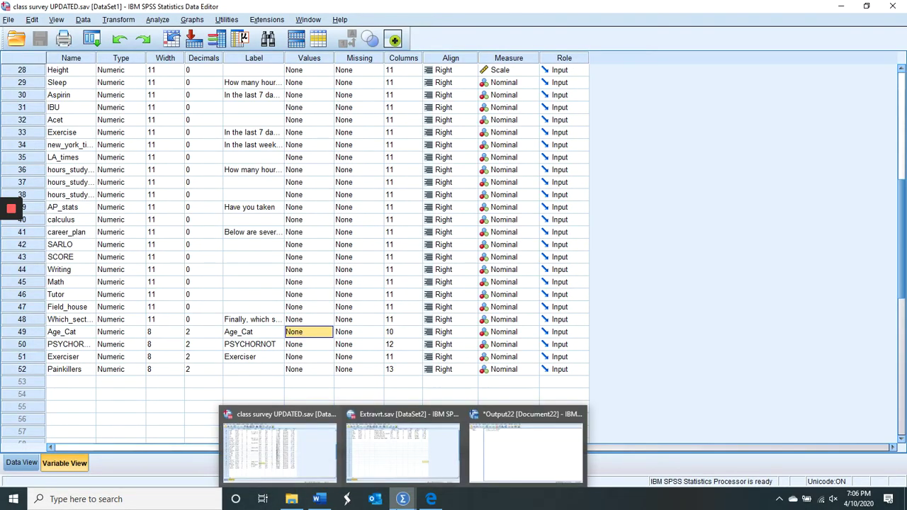
pyautogui.click(318, 499)
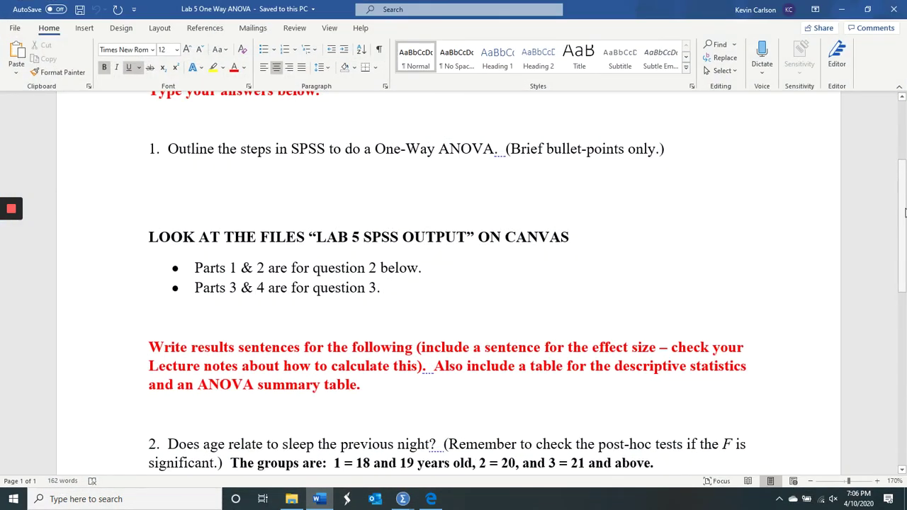
pyautogui.moveTo(905, 213); pyautogui.dragTo(902, 268)
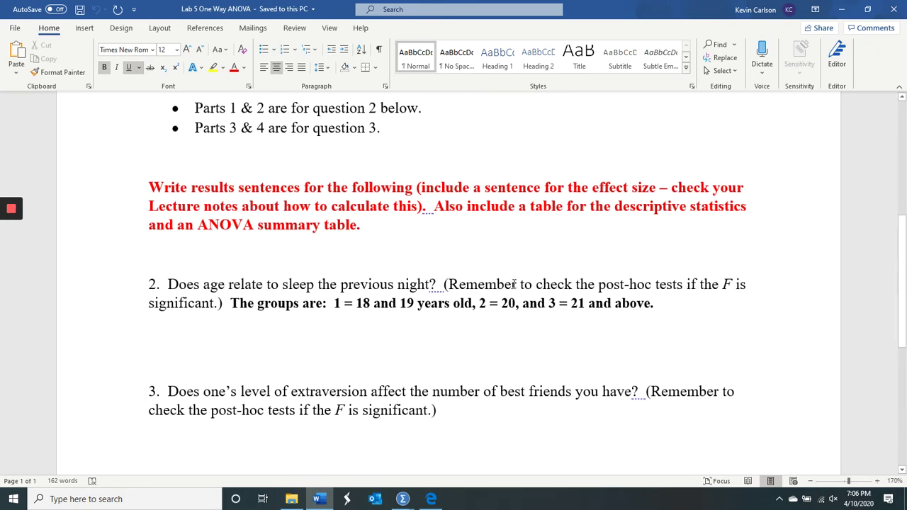
pyautogui.moveTo(168, 284); pyautogui.dragTo(436, 291)
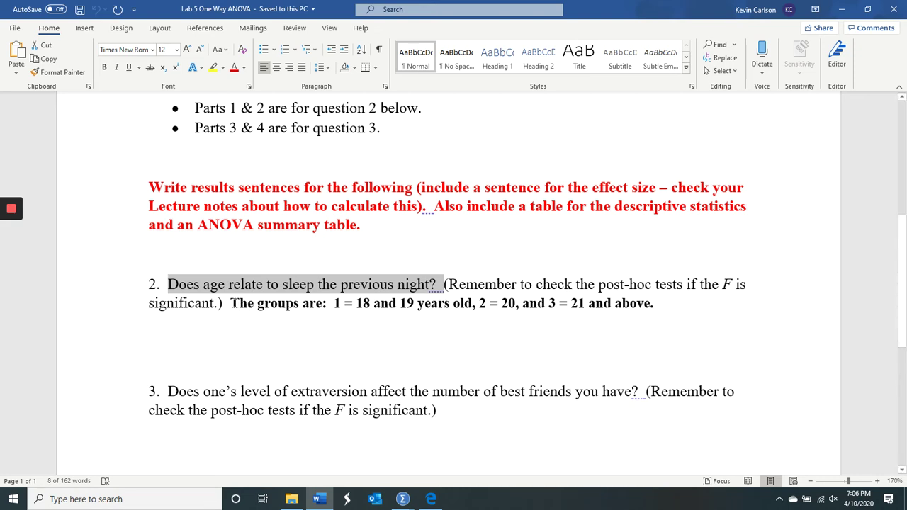
pyautogui.moveTo(234, 303); pyautogui.dragTo(658, 305)
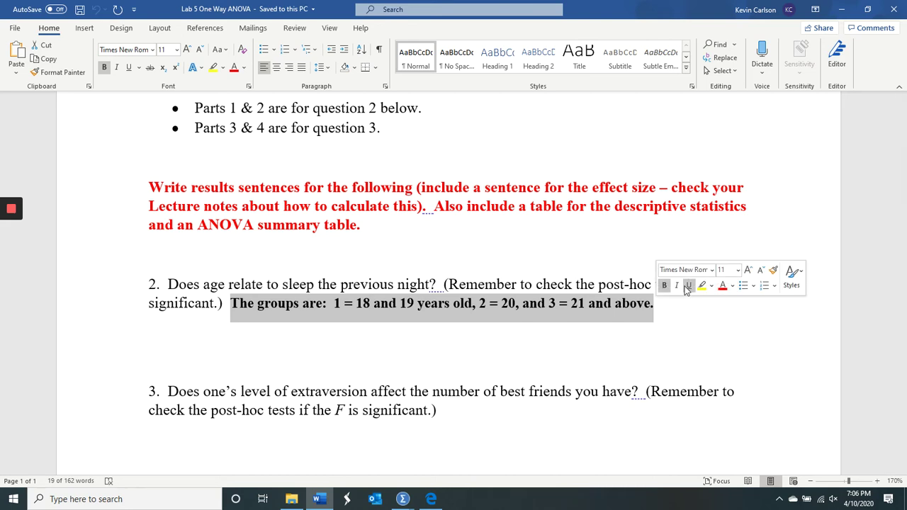
pyautogui.click(724, 311)
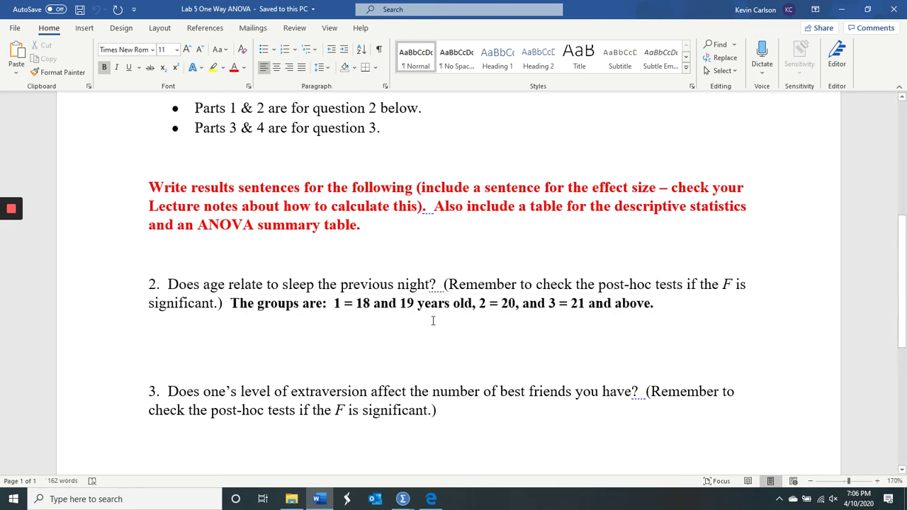
pyautogui.moveTo(333, 305); pyautogui.dragTo(664, 303)
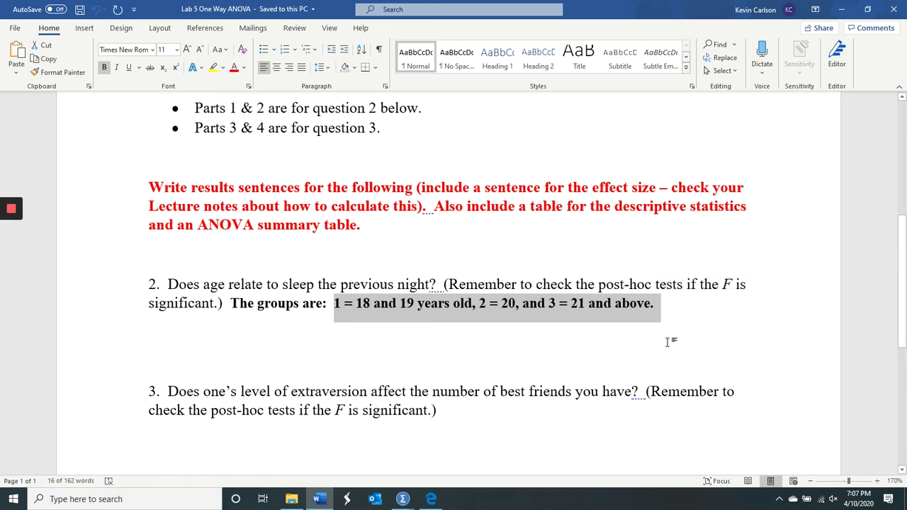
# Switch back to SPSS and close the Output22 viewer window without saving its contents.
pyautogui.click(402, 500)
pyautogui.moveTo(453, 441)
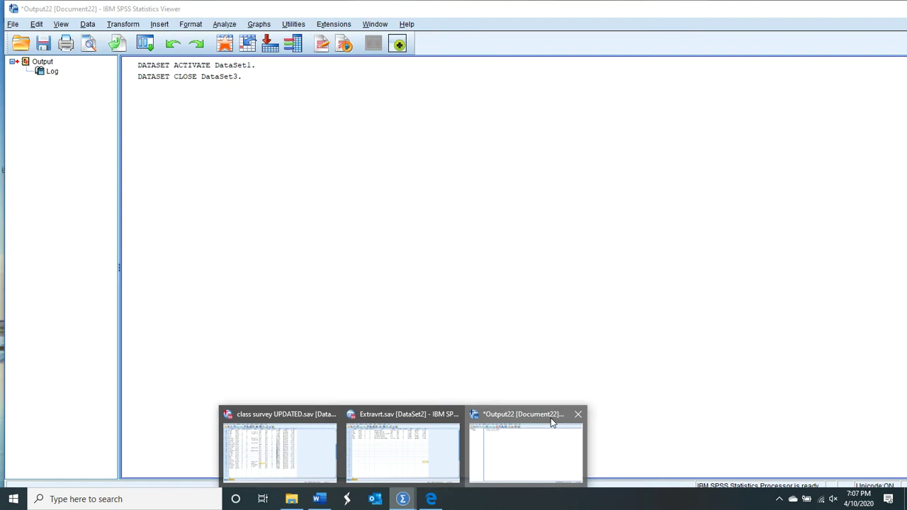
pyautogui.click(551, 423)
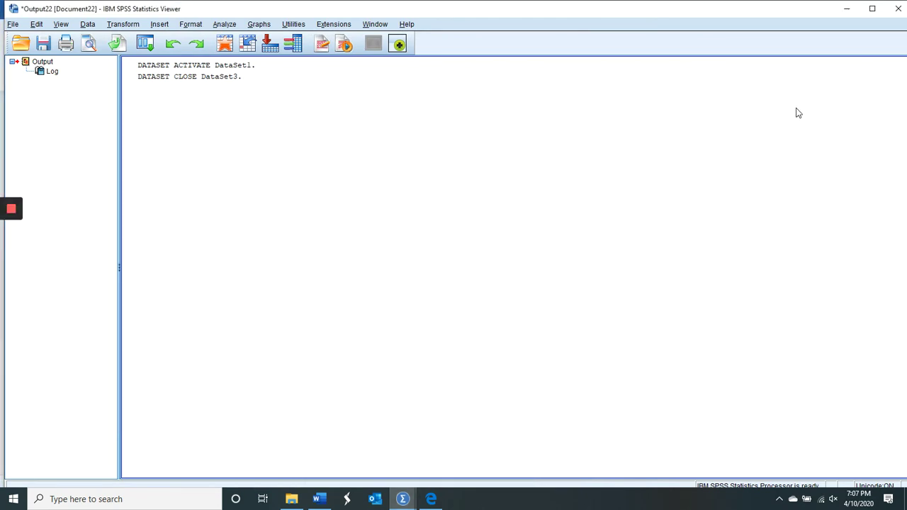
pyautogui.click(898, 9)
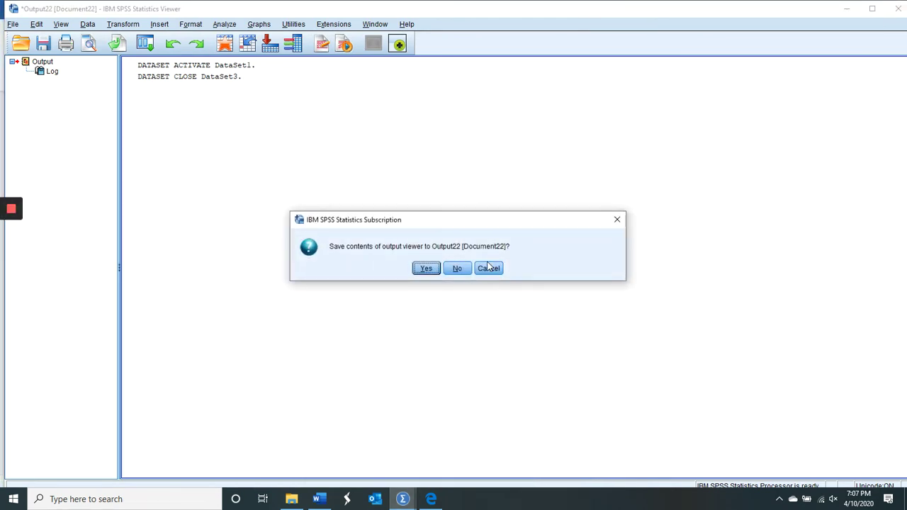
pyautogui.click(457, 268)
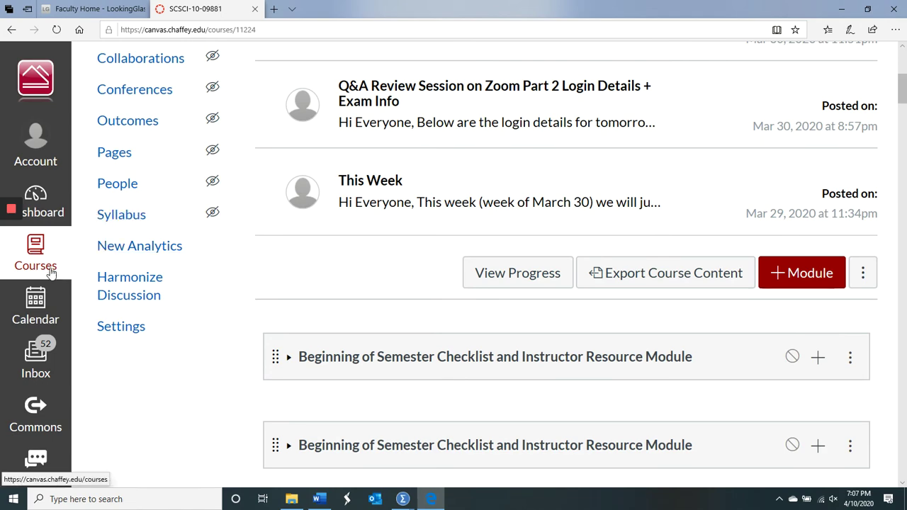
# Open the SCSCI-10-09880 course in Canvas and minimize the browser.
pyautogui.click(50, 272)
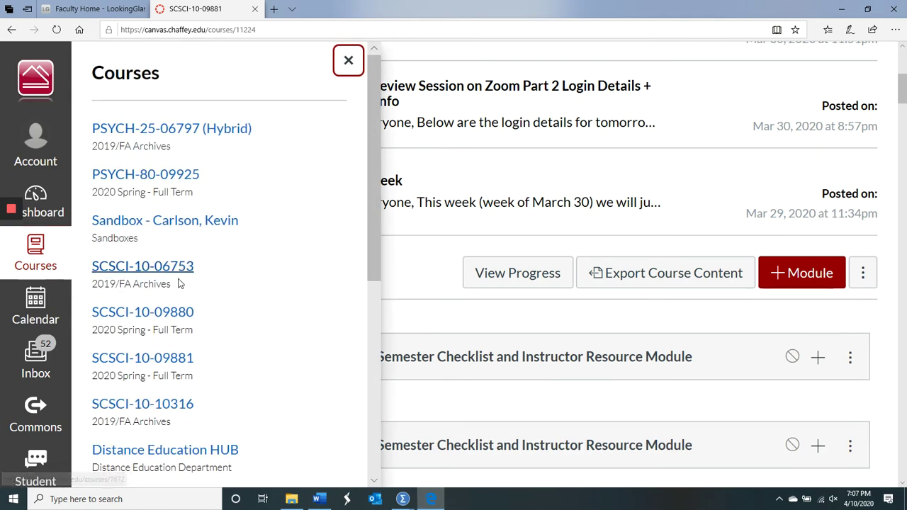
pyautogui.click(175, 313)
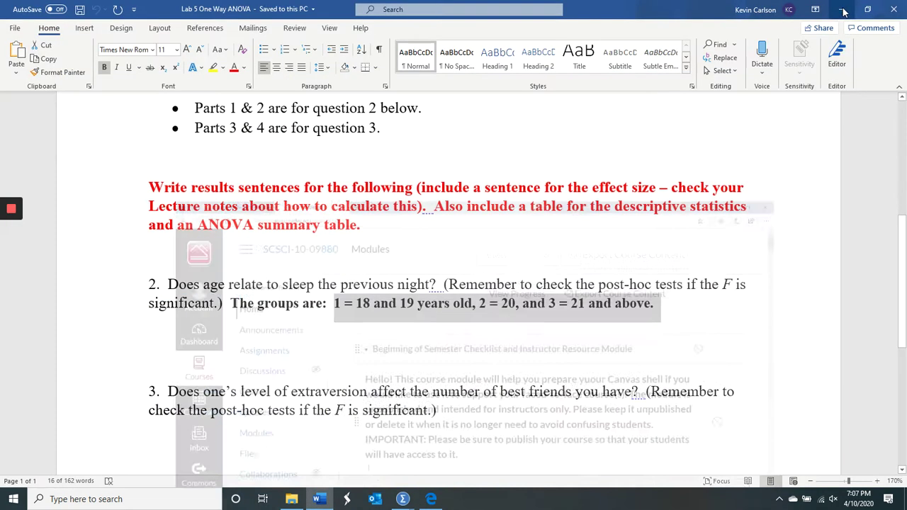
pyautogui.click(843, 9)
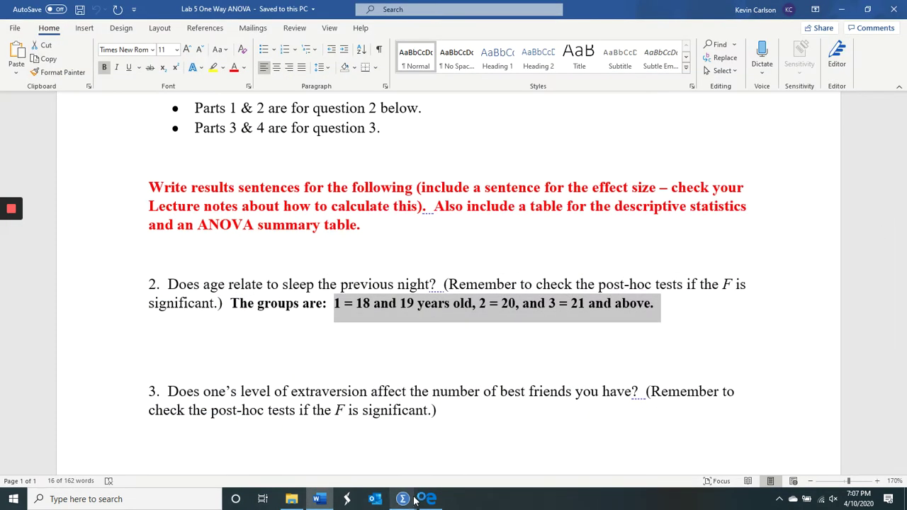
# Switch to the class survey UPDATED.sav data set in SPSS and open a One-Way ANOVA with all previous settings reset.
pyautogui.moveTo(408, 503)
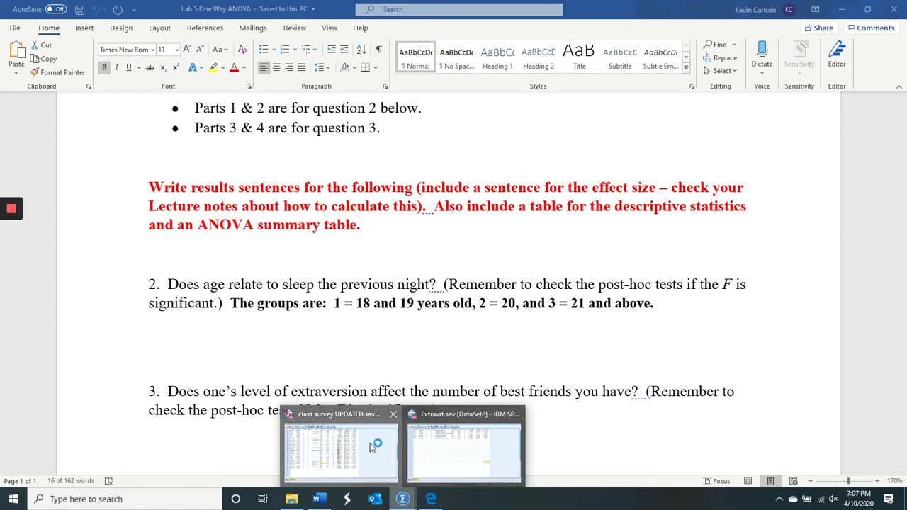
pyautogui.click(370, 443)
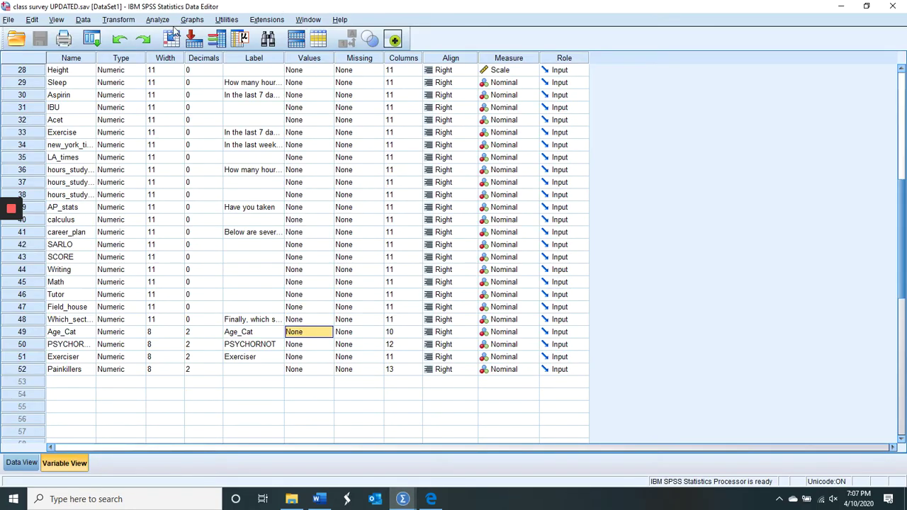
pyautogui.click(156, 21)
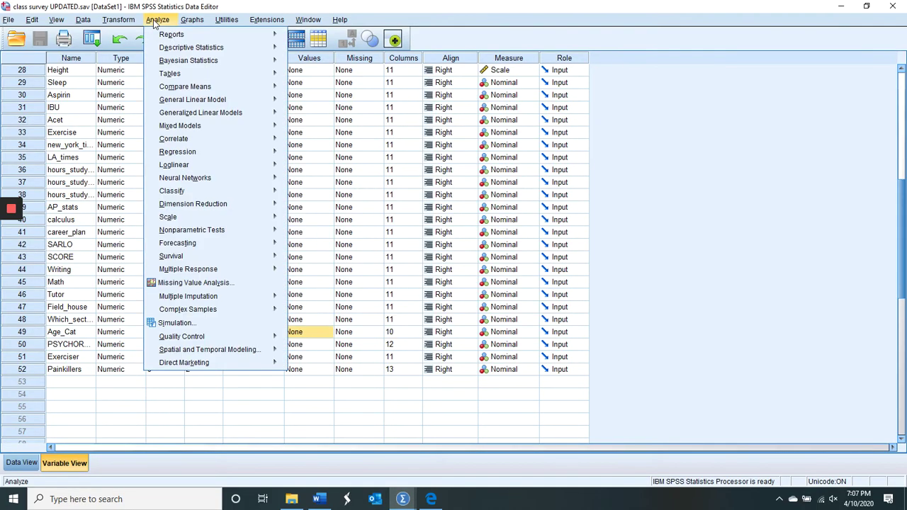
pyautogui.moveTo(184, 87)
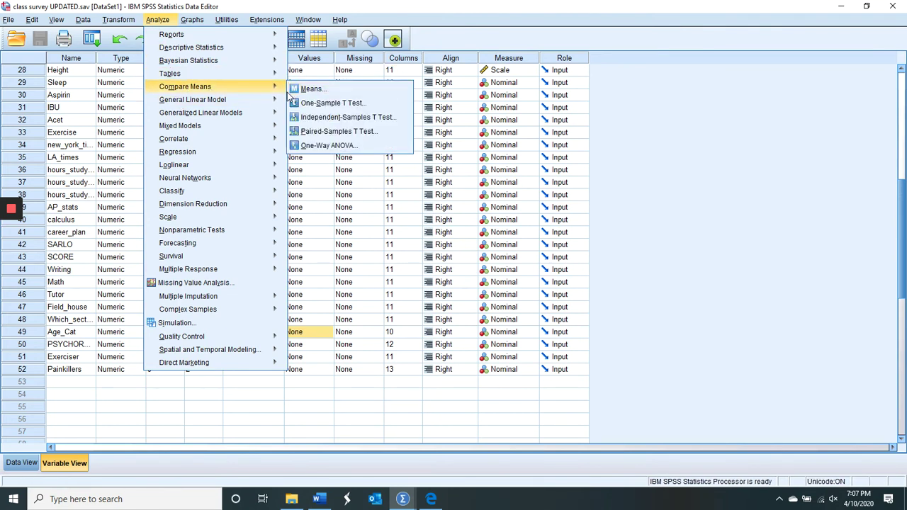
pyautogui.click(329, 145)
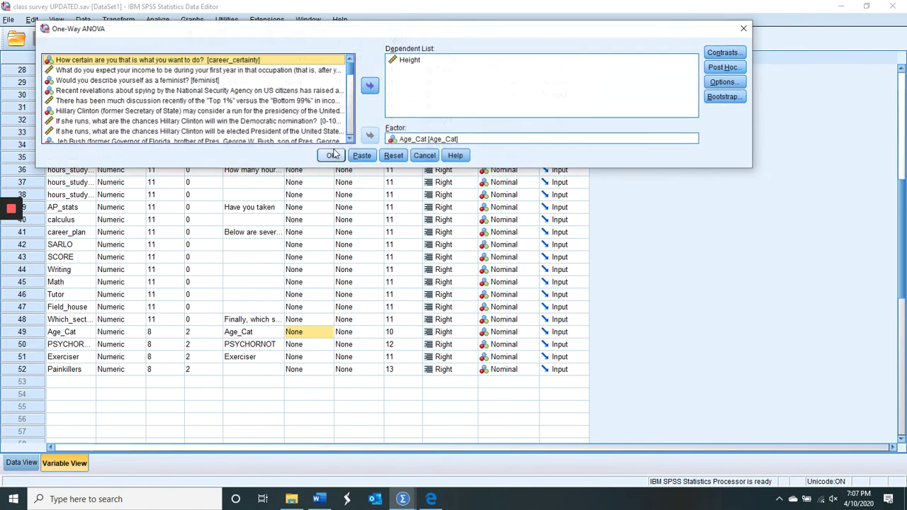
pyautogui.click(393, 155)
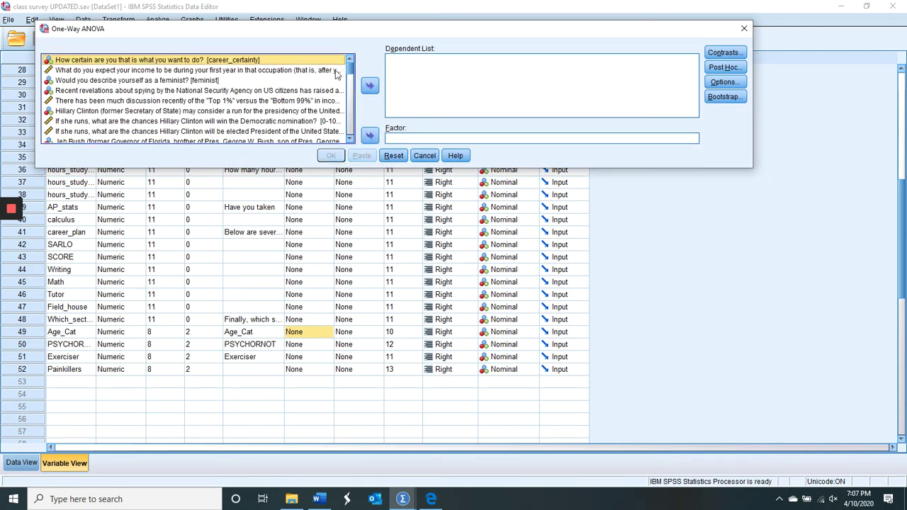
# Set Age_Cat as the ANOVA factor and check its age group definitions in the Lab 5 One Way ANOVA document.
pyautogui.moveTo(348, 69); pyautogui.dragTo(350, 140)
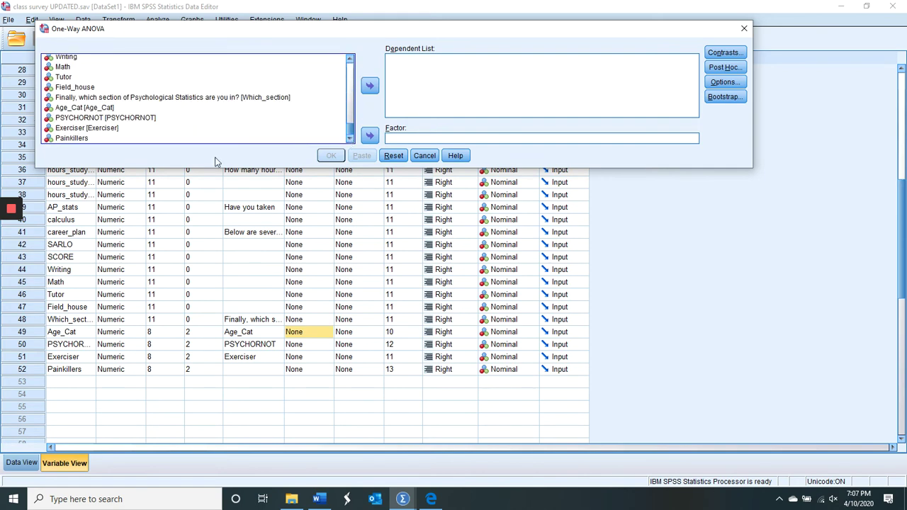
pyautogui.click(119, 109)
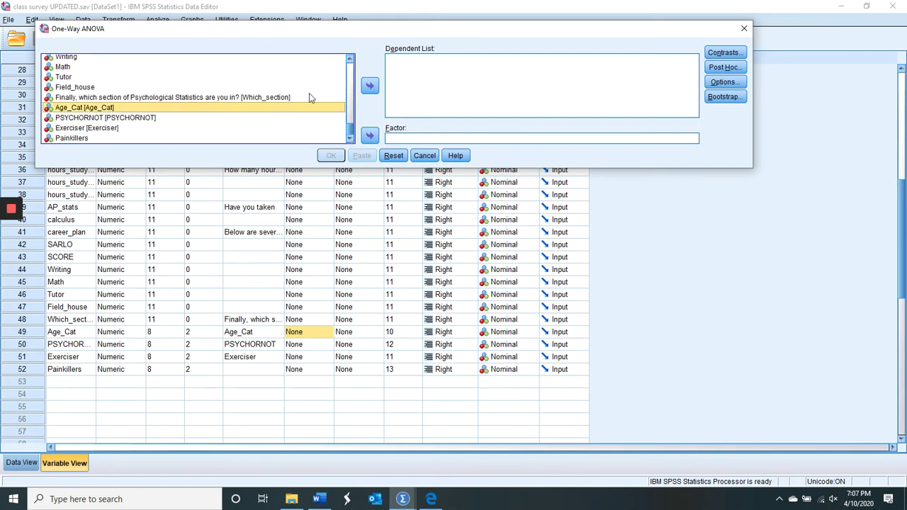
pyautogui.click(369, 135)
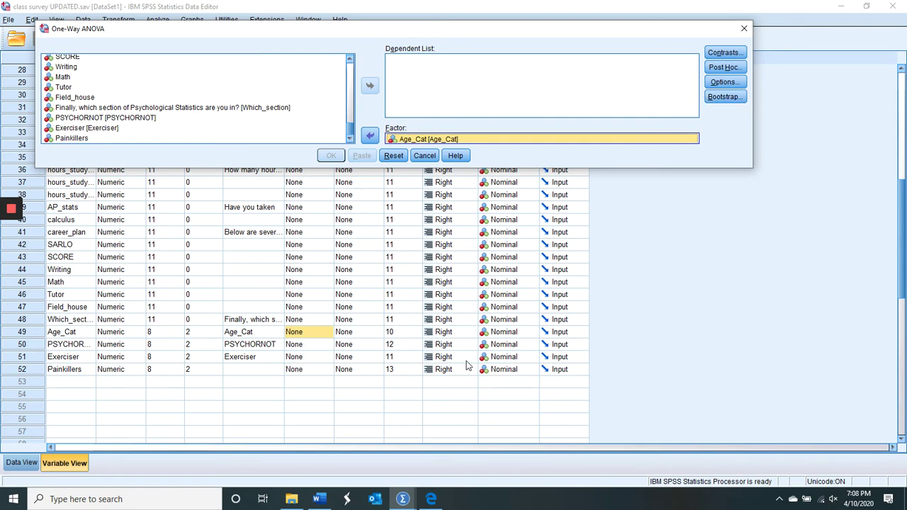
pyautogui.click(318, 500)
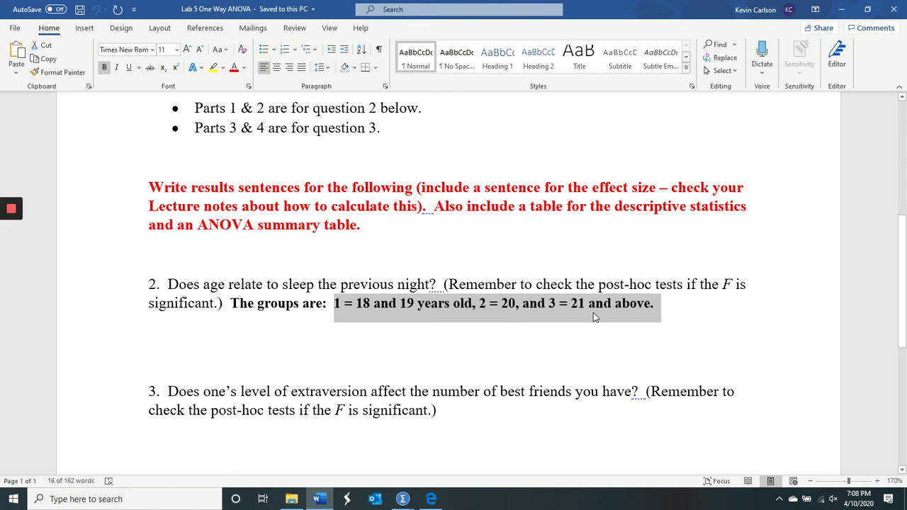
pyautogui.click(845, 12)
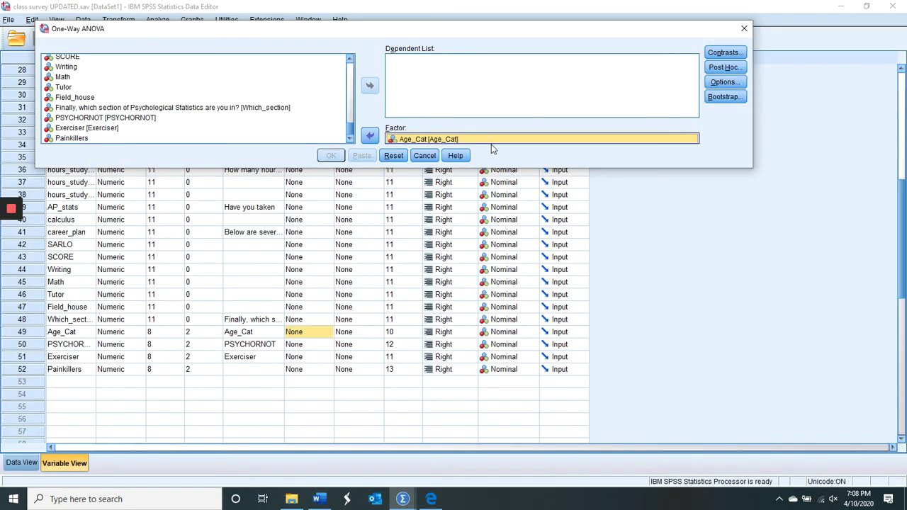
# Set How many hours did you sleep last night? [Sleep] as the dependent variable of the ANOVA.
pyautogui.click(349, 83)
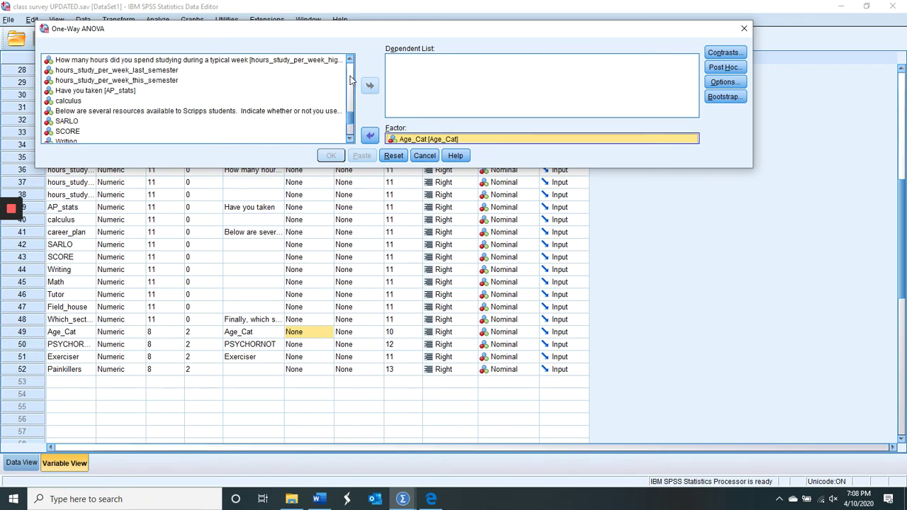
pyautogui.click(350, 80)
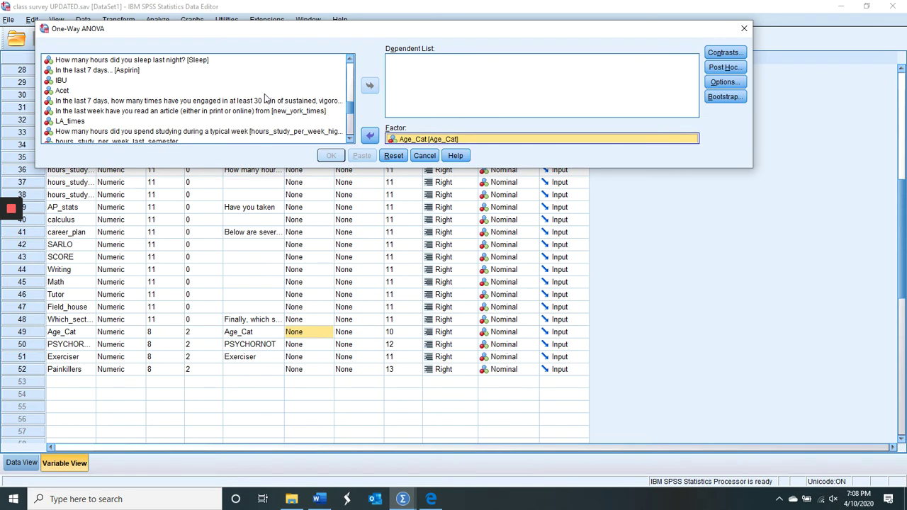
pyautogui.click(185, 61)
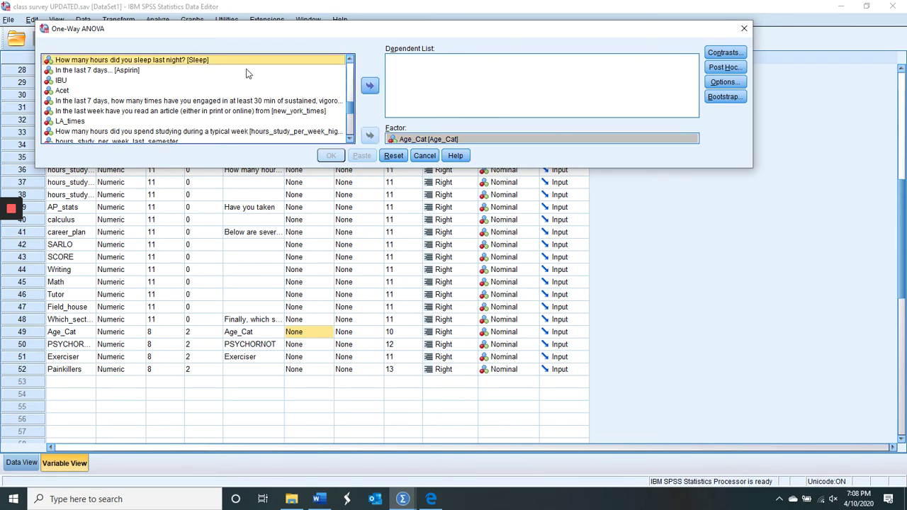
pyautogui.click(370, 86)
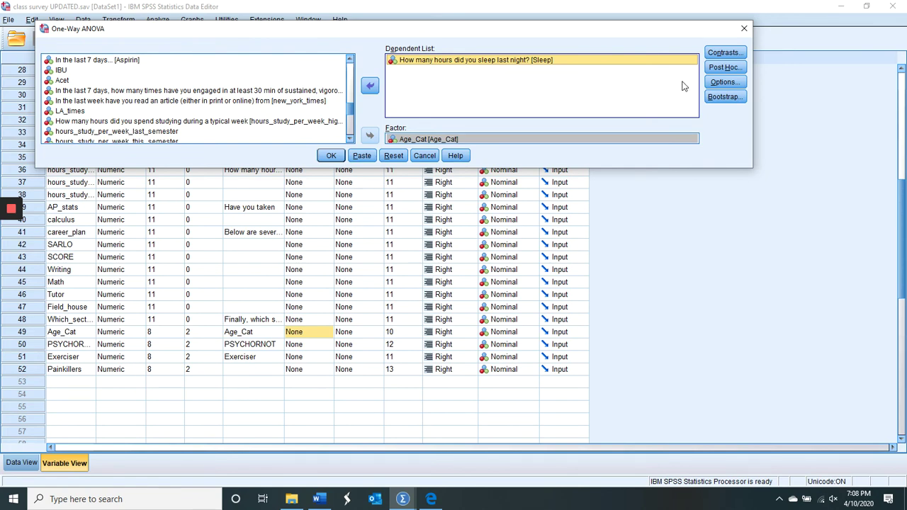
# Add the Tukey post hoc test to the Sleep by Age_Cat ANOVA.
pyautogui.click(723, 68)
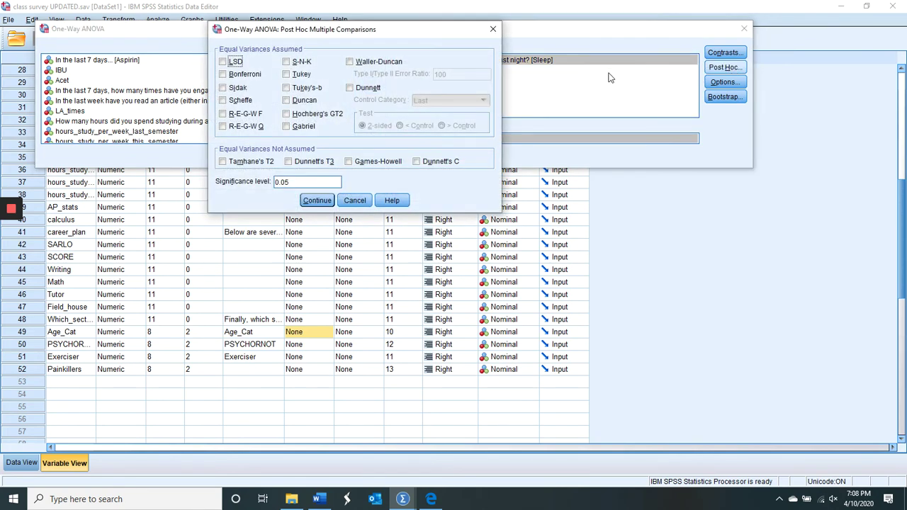
pyautogui.click(286, 75)
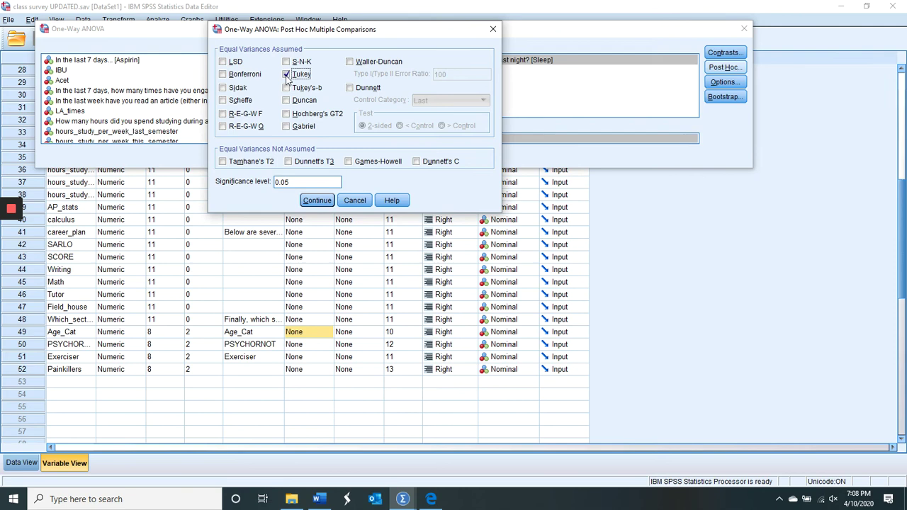
pyautogui.click(323, 205)
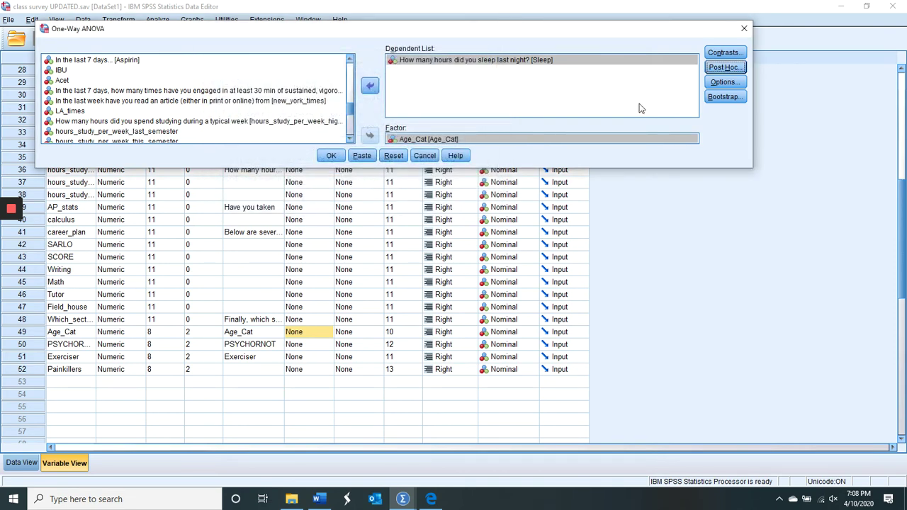
# Include Descriptive statistics and run the one-way ANOVA of Sleep by Age_Cat.
pyautogui.click(737, 82)
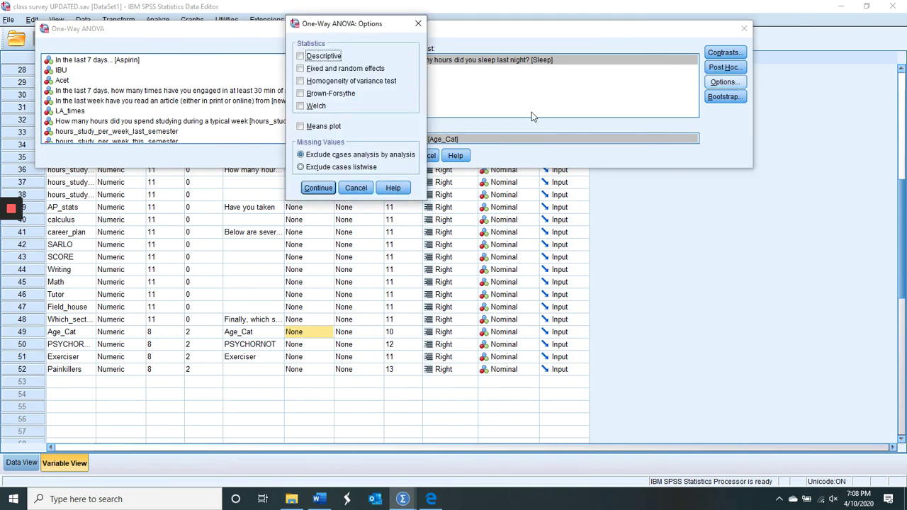
pyautogui.click(300, 56)
pyautogui.click(318, 188)
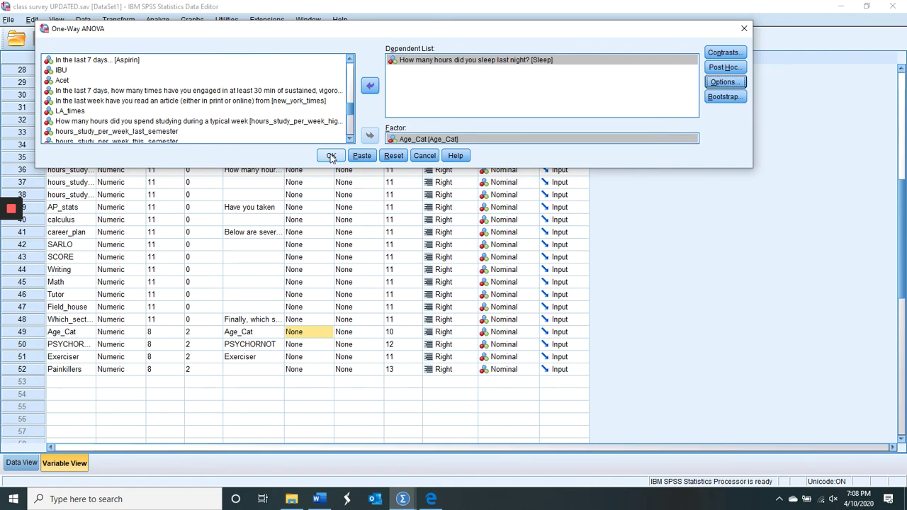
pyautogui.click(331, 158)
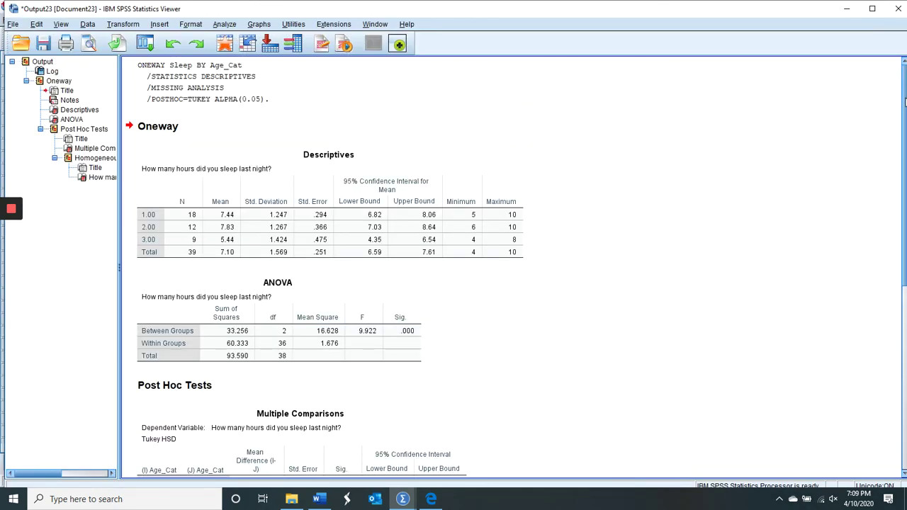
# Try to capture a rectangular snip of the Oneway output tables with Snip & Sketch, and close the snipping app.
pyautogui.moveTo(905, 101)
pyautogui.mouseDown()
pyautogui.moveTo(900, 249)
pyautogui.moveTo(905, 112)
pyautogui.mouseUp()
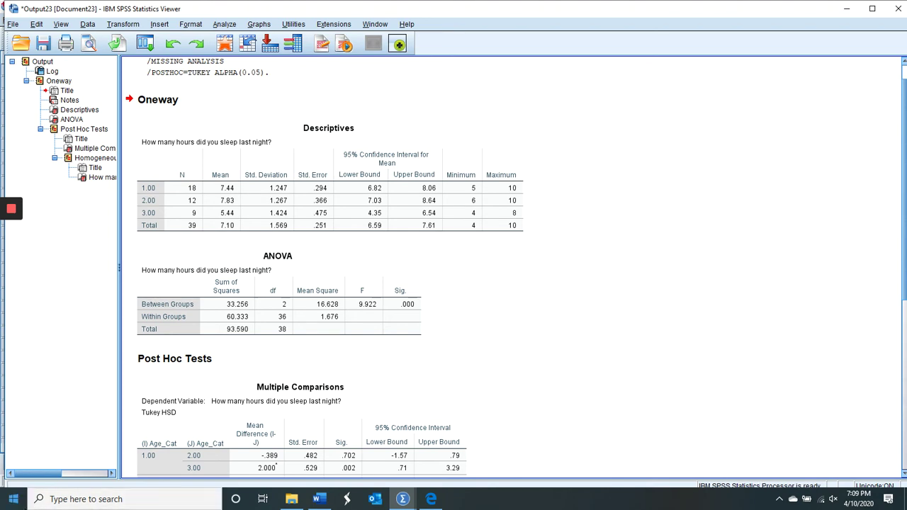
pyautogui.click(13, 499)
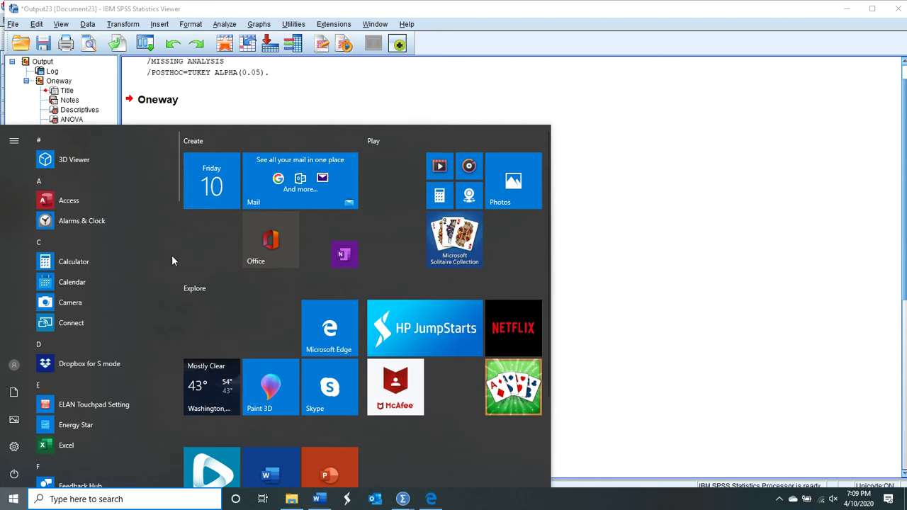
pyautogui.moveTo(177, 196); pyautogui.dragTo(176, 399)
pyautogui.click(106, 387)
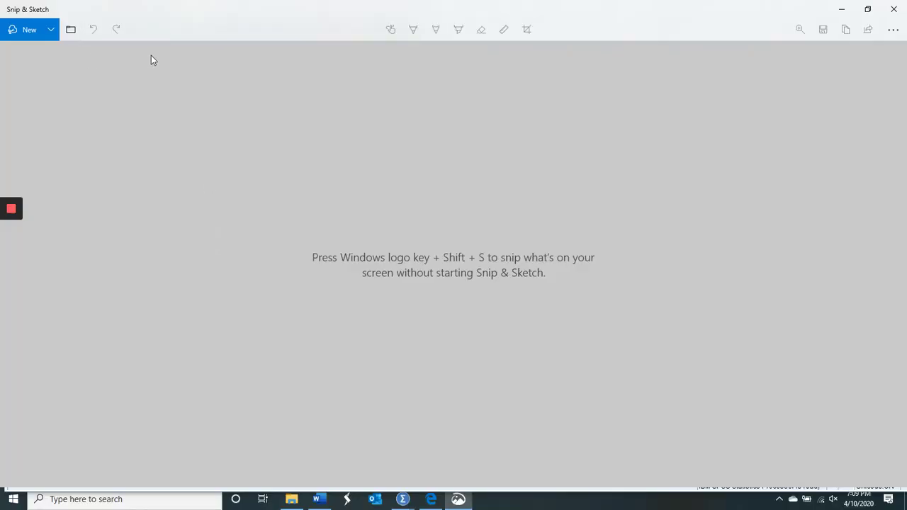
pyautogui.click(29, 33)
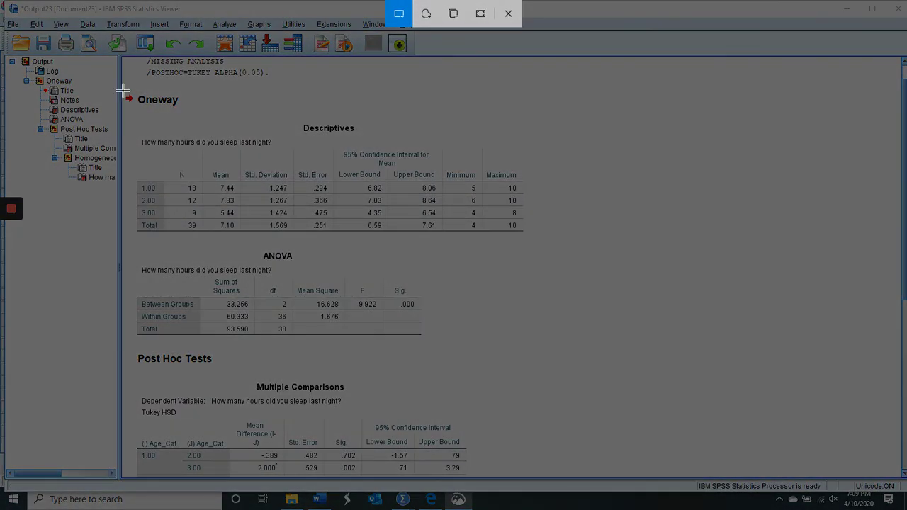
pyautogui.moveTo(124, 91); pyautogui.dragTo(202, 134)
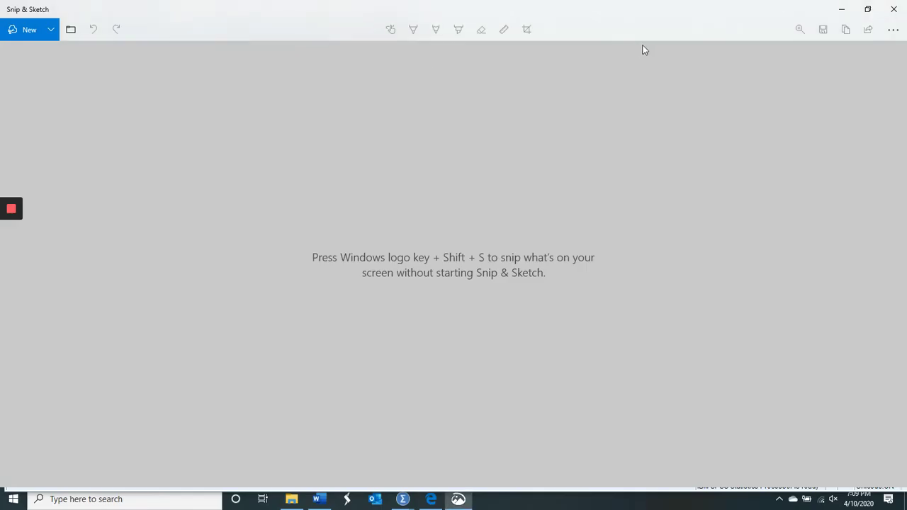
pyautogui.click(894, 8)
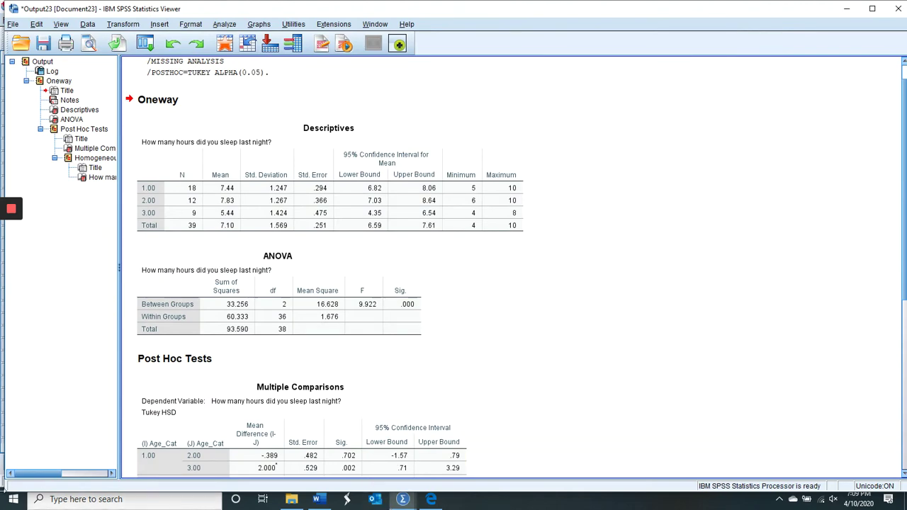
pyautogui.click(13, 499)
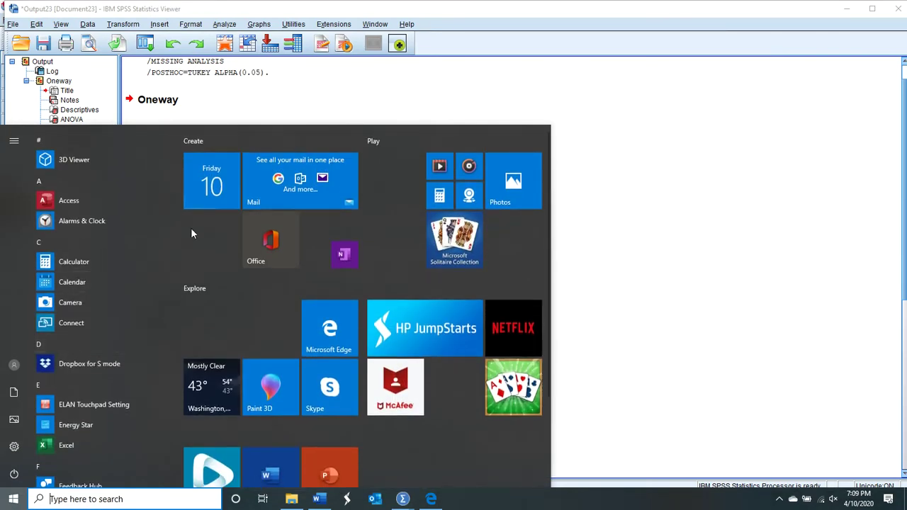
pyautogui.moveTo(176, 199); pyautogui.dragTo(184, 388)
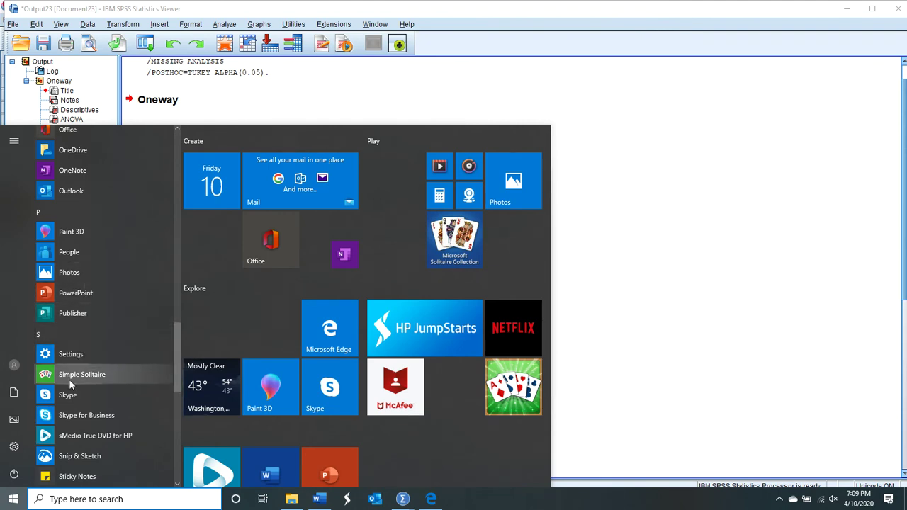
pyautogui.rightClick(68, 456)
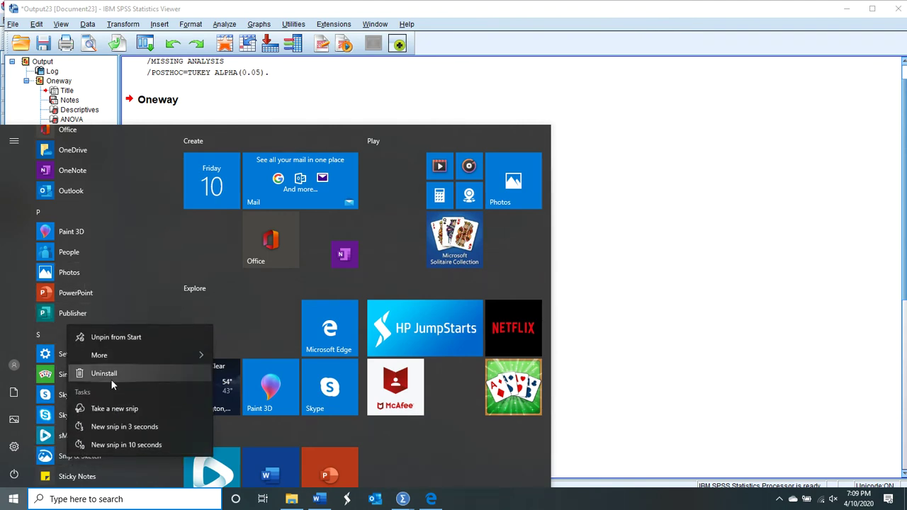
pyautogui.moveTo(126, 347)
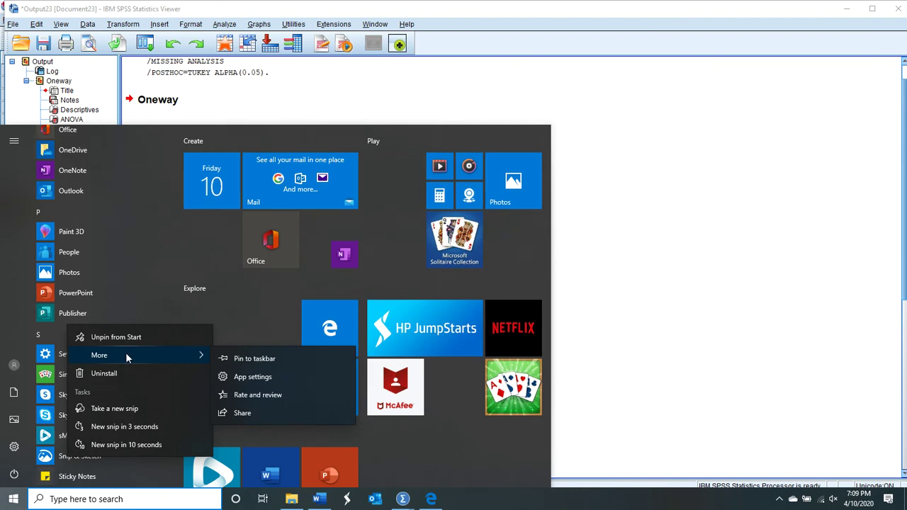
pyautogui.click(508, 449)
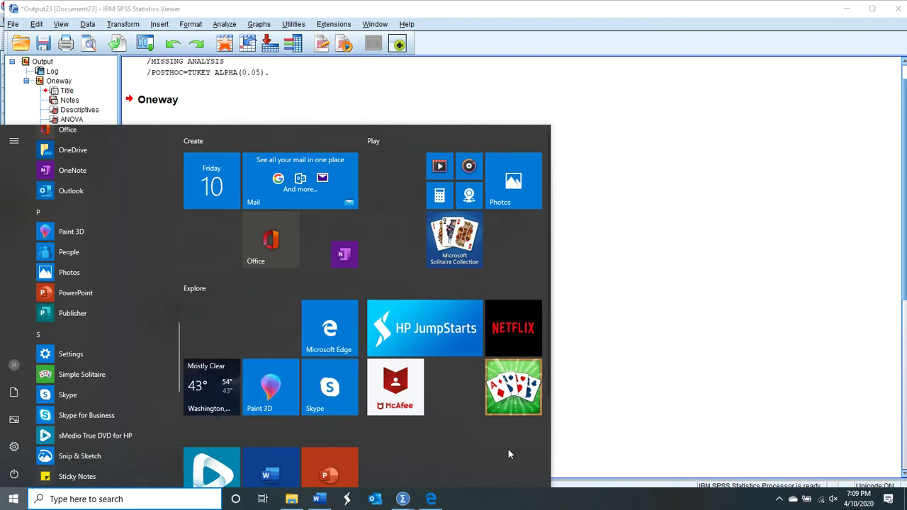
# Open Snip & Sketch and capture a rectangular snip of the Oneway heading and Descriptives table in the SPSS output.
pyautogui.click(9, 503)
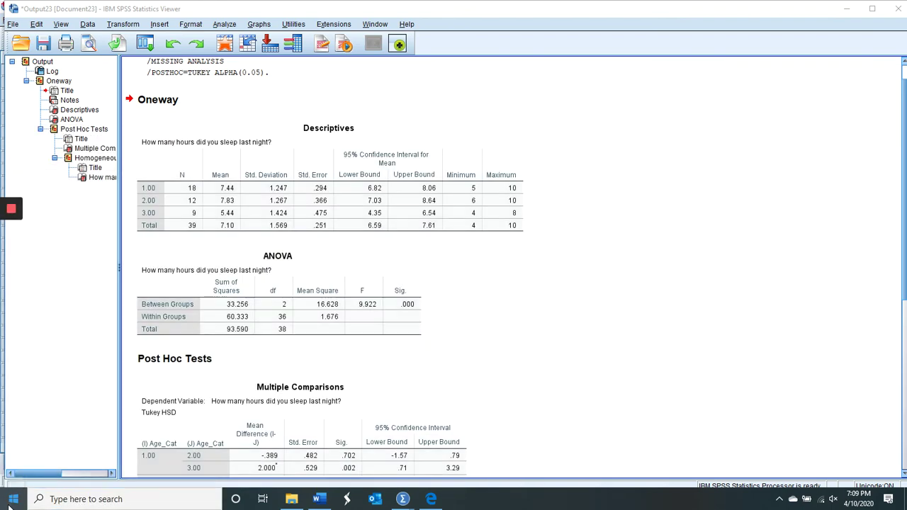
pyautogui.click(9, 503)
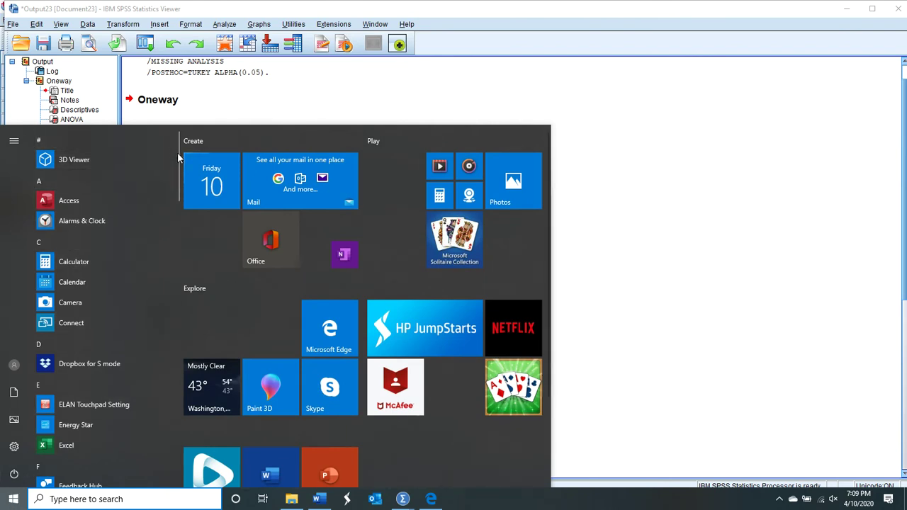
pyautogui.scroll(-20, 174, 387)
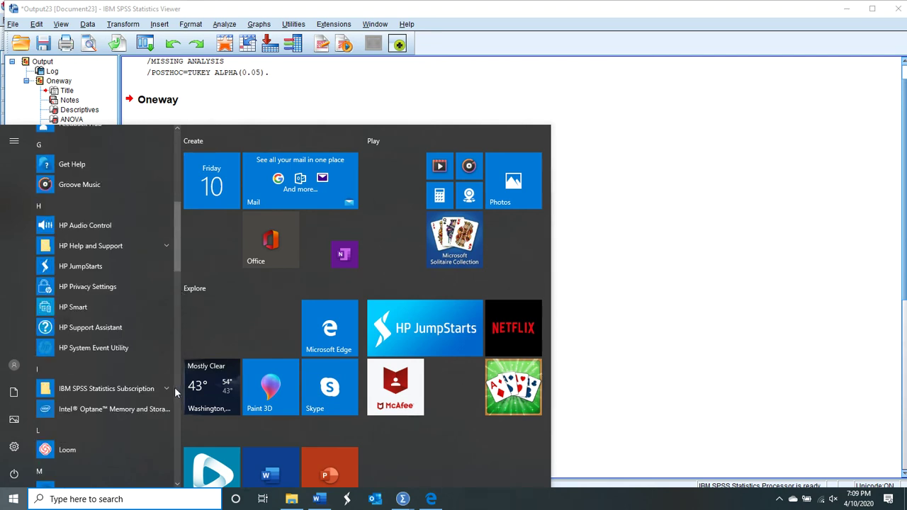
pyautogui.scroll(5, 174, 387)
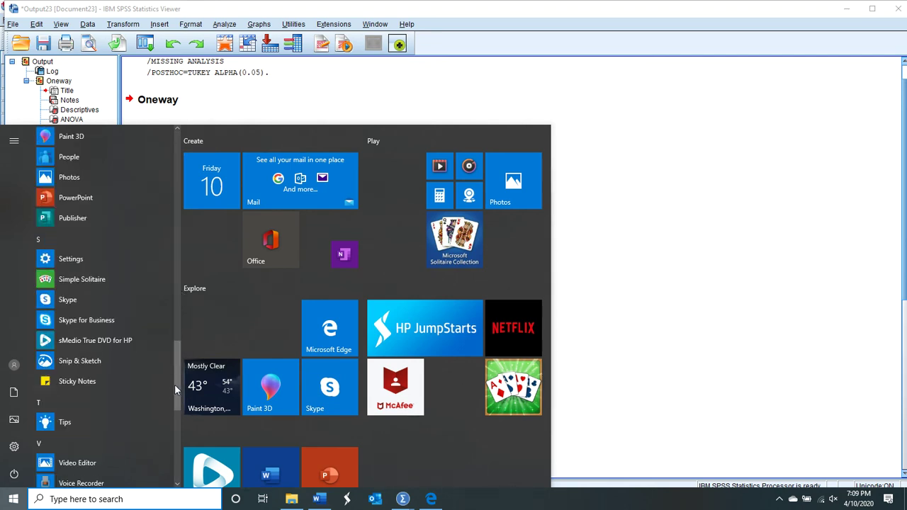
pyautogui.rightClick(74, 363)
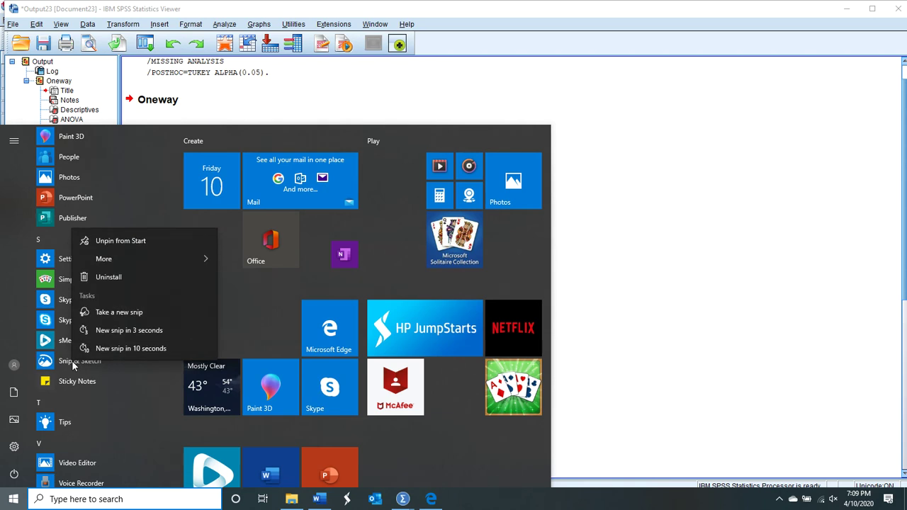
pyautogui.click(67, 360)
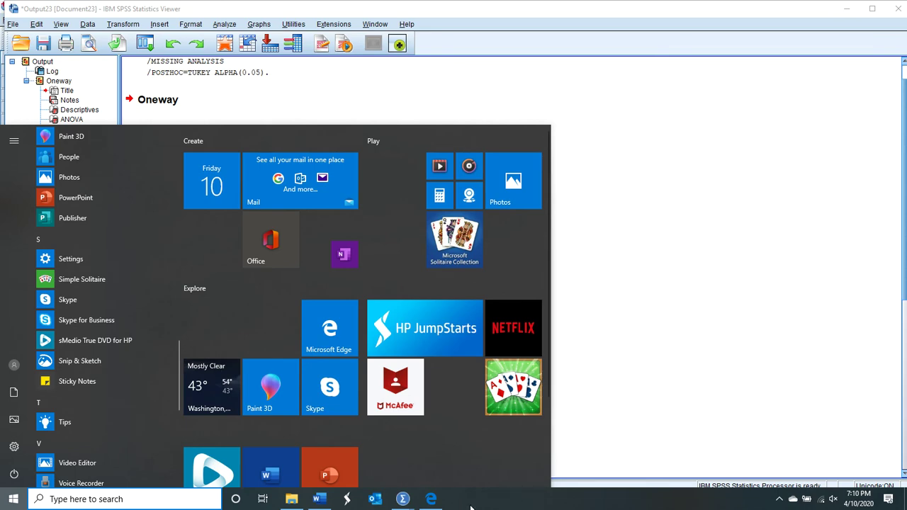
pyautogui.click(102, 360)
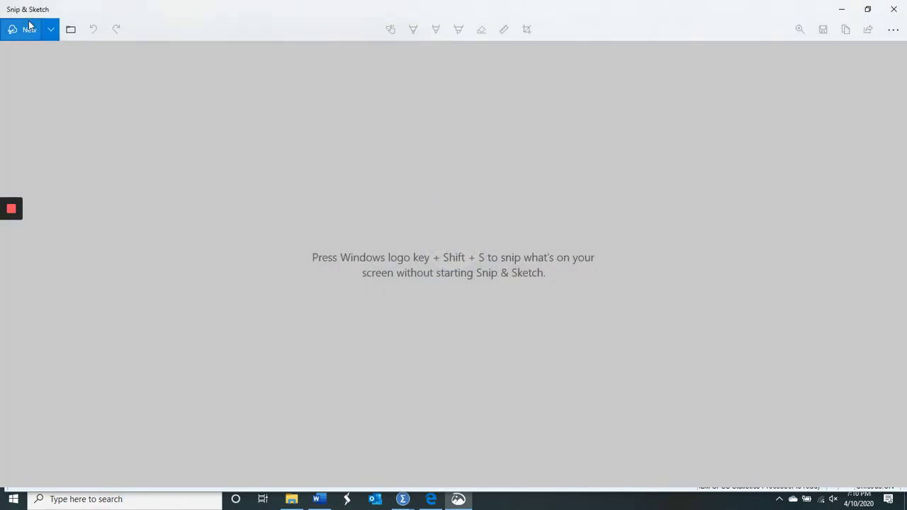
pyautogui.click(29, 30)
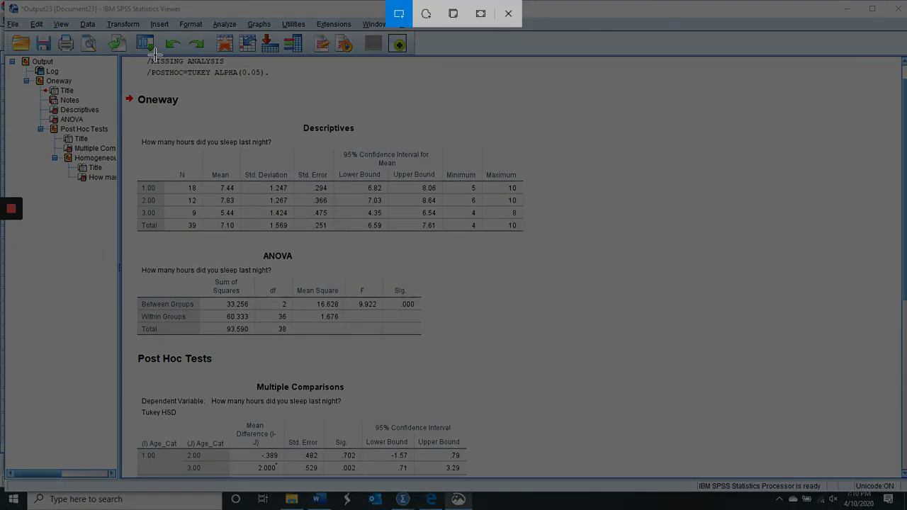
pyautogui.moveTo(129, 87)
pyautogui.mouseDown()
pyautogui.moveTo(456, 145)
pyautogui.moveTo(557, 232)
pyautogui.moveTo(548, 250)
pyautogui.mouseUp()
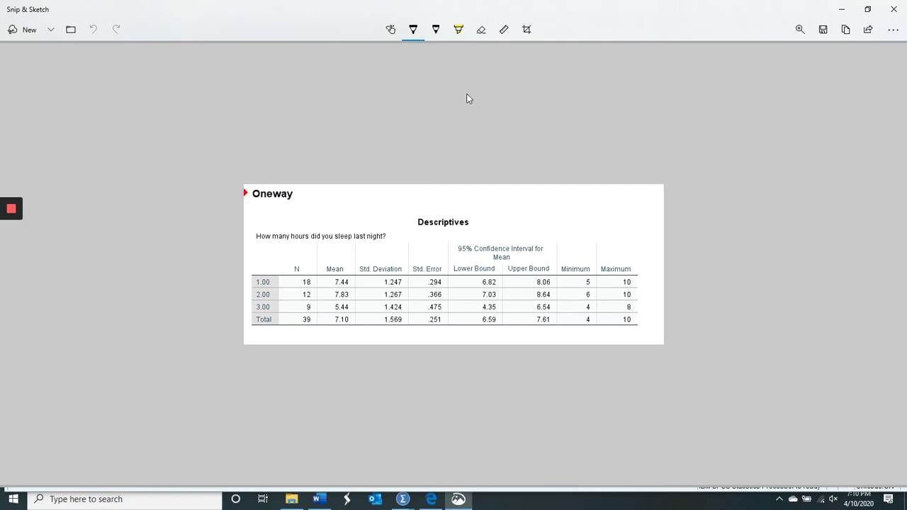
# Enlarge the snip and circle the sleep question and the group labels 1.00 to 3.00 with the black pen.
pyautogui.click(801, 31)
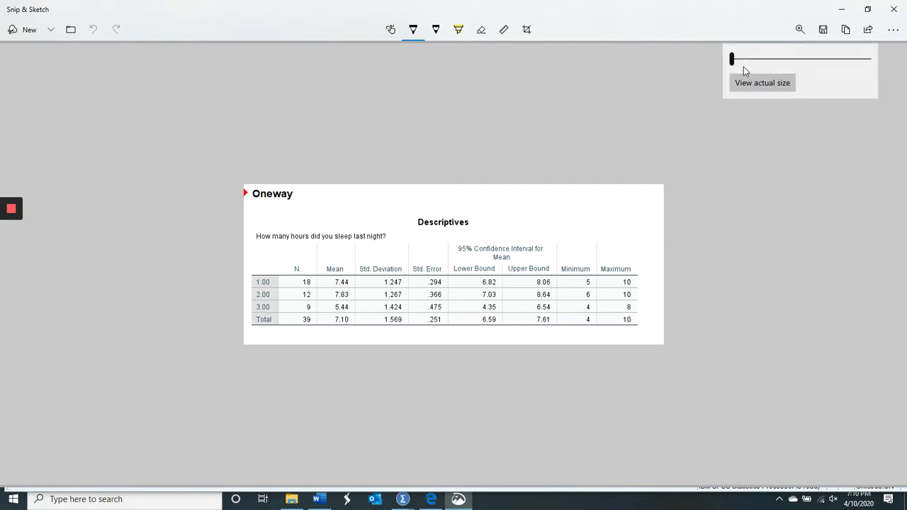
pyautogui.moveTo(741, 69); pyautogui.dragTo(770, 63)
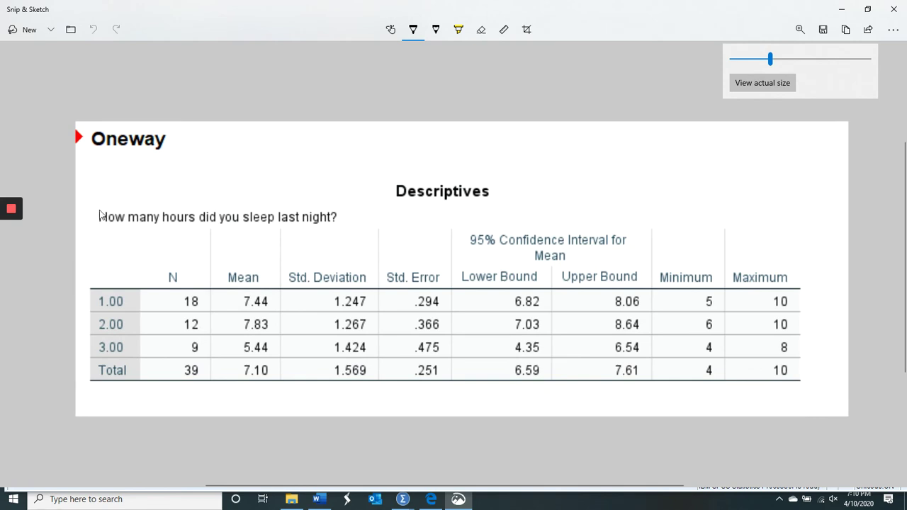
pyautogui.click(411, 27)
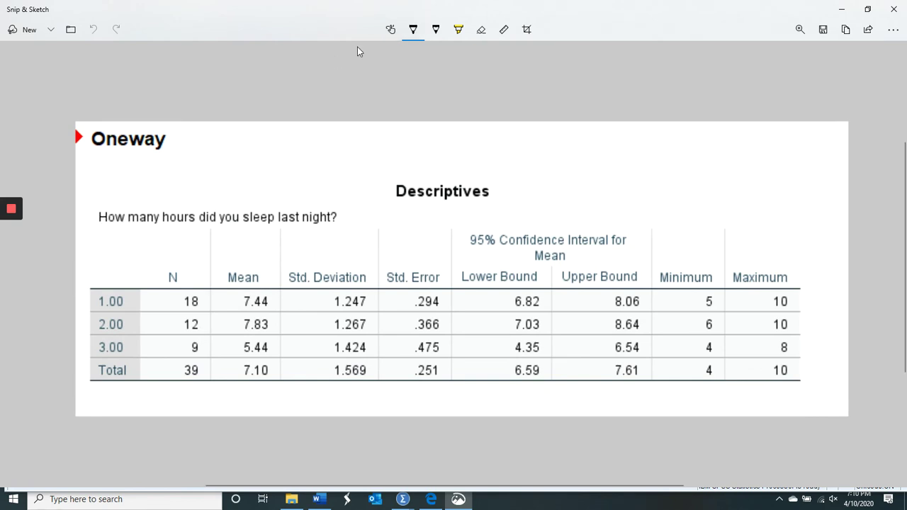
pyautogui.click(414, 29)
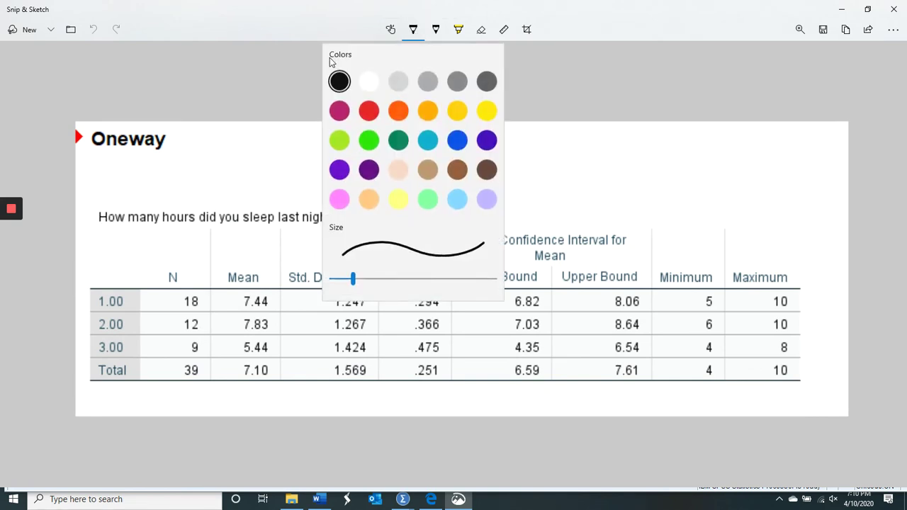
pyautogui.click(339, 81)
pyautogui.moveTo(95, 232)
pyautogui.mouseDown()
pyautogui.moveTo(180, 226)
pyautogui.moveTo(373, 232)
pyautogui.moveTo(363, 205)
pyautogui.moveTo(218, 173)
pyautogui.moveTo(109, 190)
pyautogui.moveTo(94, 195)
pyautogui.moveTo(95, 228)
pyautogui.mouseUp()
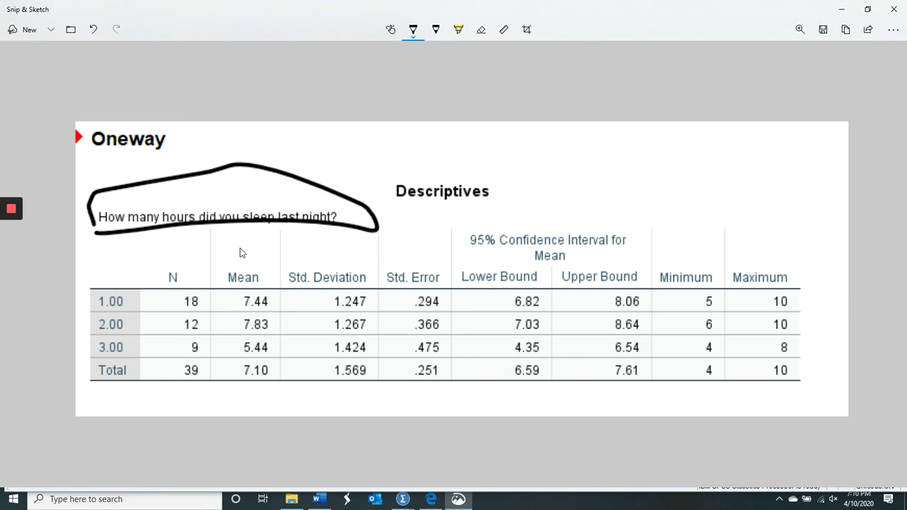
pyautogui.moveTo(88, 298)
pyautogui.mouseDown()
pyautogui.moveTo(73, 346)
pyautogui.moveTo(91, 357)
pyautogui.moveTo(133, 353)
pyautogui.mouseUp()
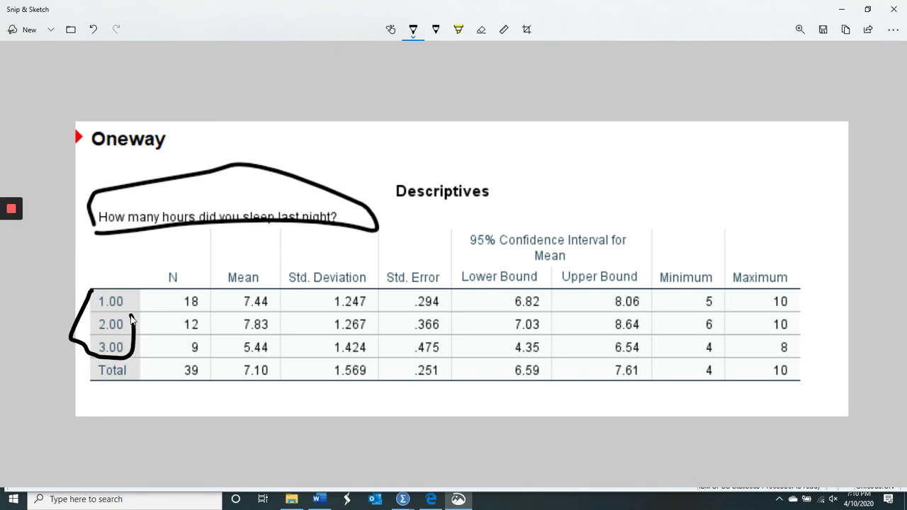
pyautogui.moveTo(131, 319)
pyautogui.mouseDown()
pyautogui.moveTo(132, 289)
pyautogui.moveTo(84, 293)
pyautogui.mouseUp()
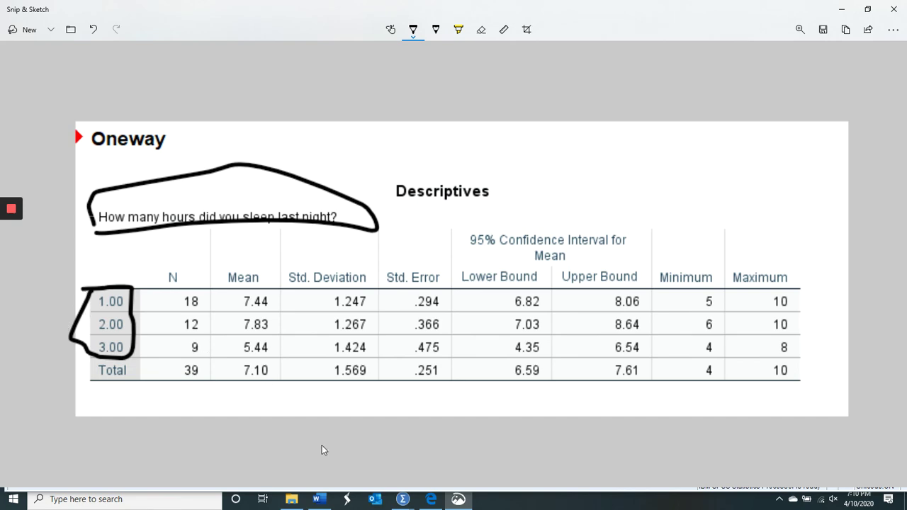
# Check the age group definitions in the Word lab document, mark the Mean and Std. Deviation headings on the snip, and close it.
pyautogui.click(318, 499)
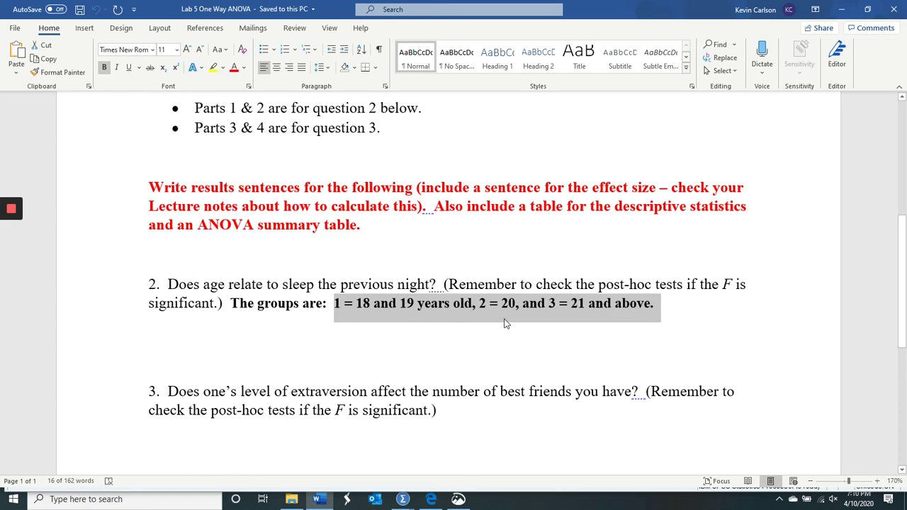
pyautogui.click(318, 499)
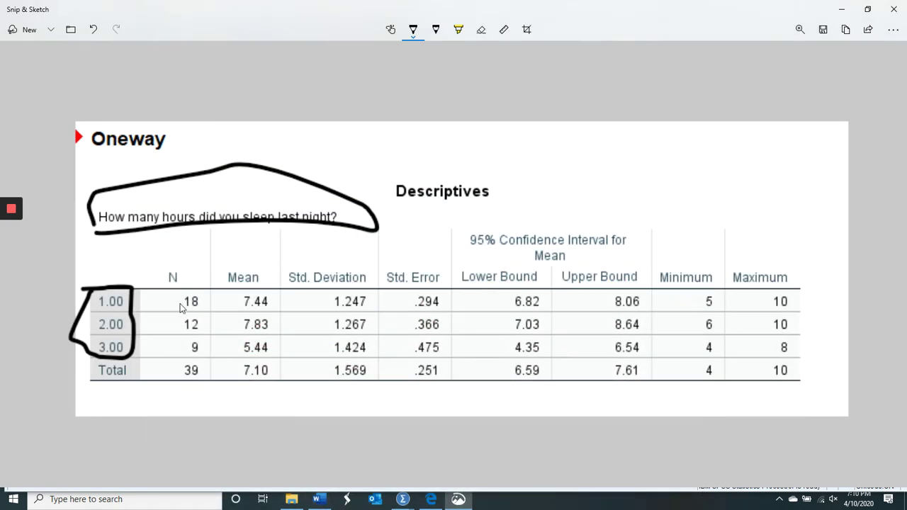
pyautogui.moveTo(211, 241); pyautogui.dragTo(245, 269)
pyautogui.moveTo(295, 232); pyautogui.dragTo(340, 264)
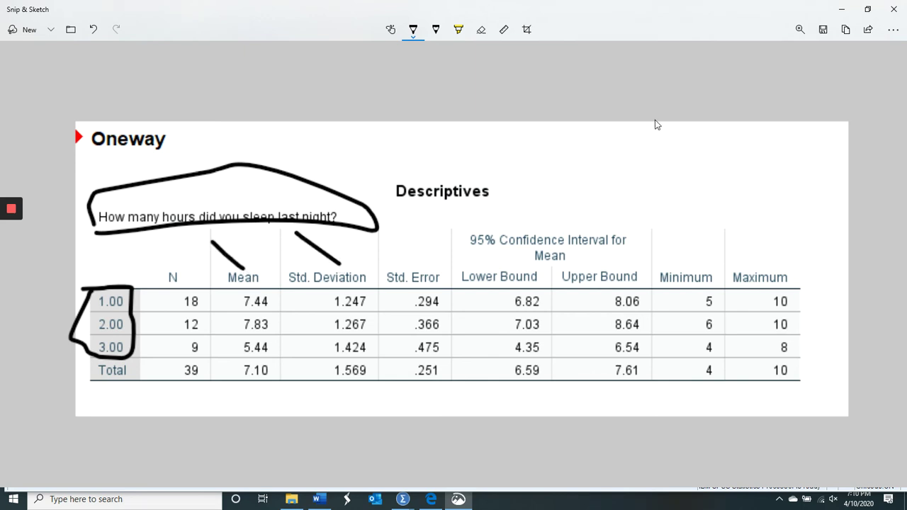
pyautogui.click(893, 9)
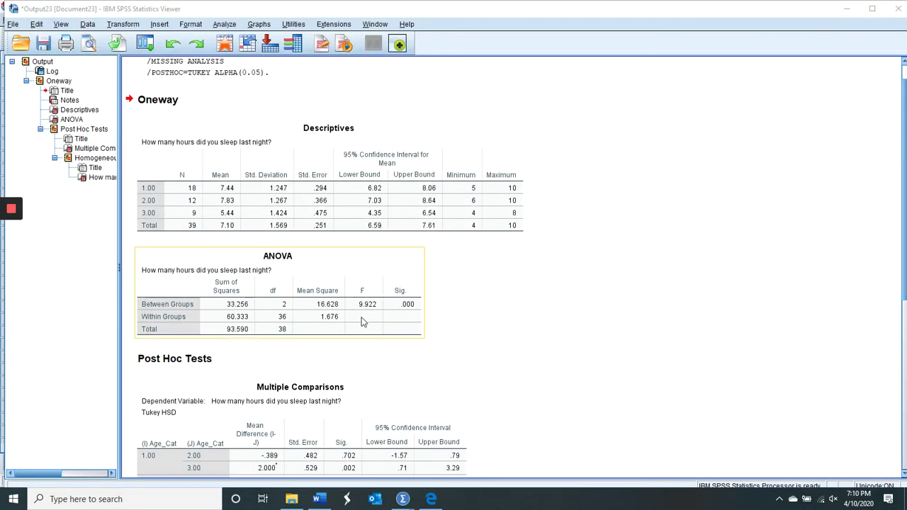
# Switch to the Canvas course in Edge and locate the Lab 5 SPSS Output files in the Week of April 13 module.
pyautogui.click(431, 499)
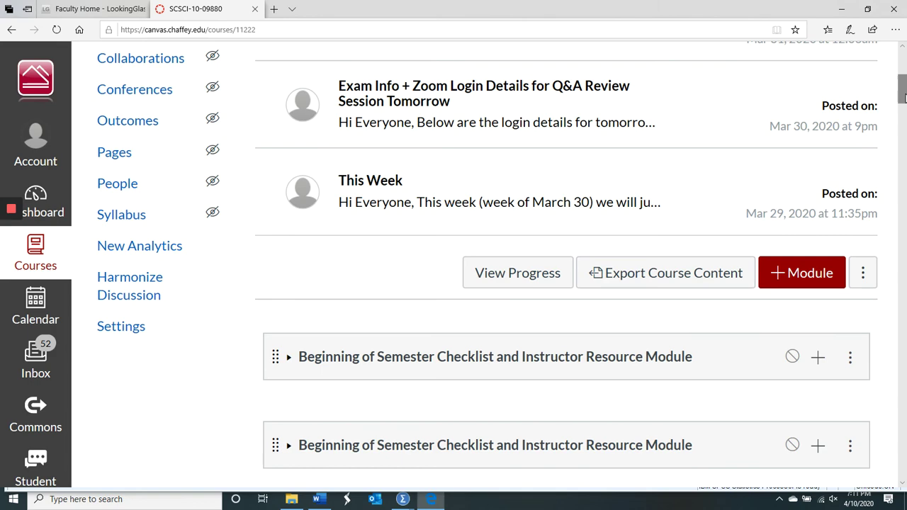
pyautogui.moveTo(902, 89); pyautogui.dragTo(904, 396)
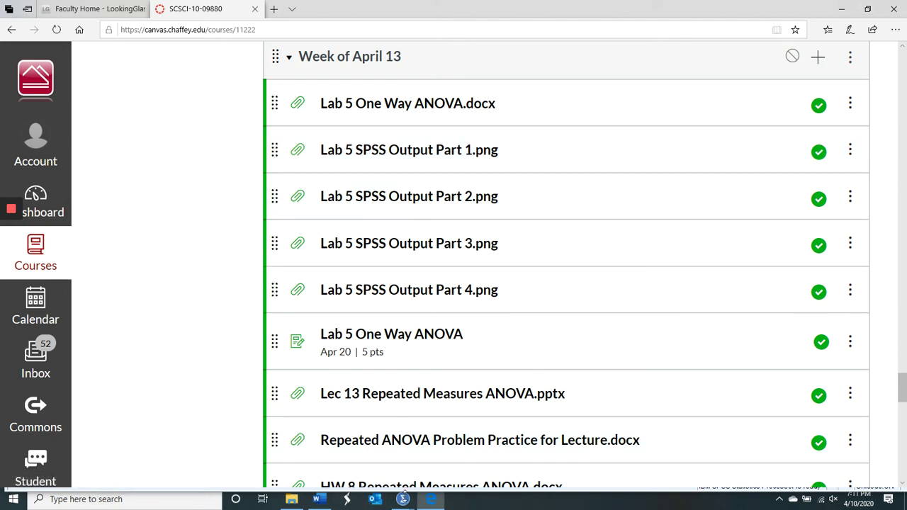
# Switch to SPSS, close the class survey UPDATED.sav dataset, and close the Output23 viewer without saving.
pyautogui.moveTo(408, 505)
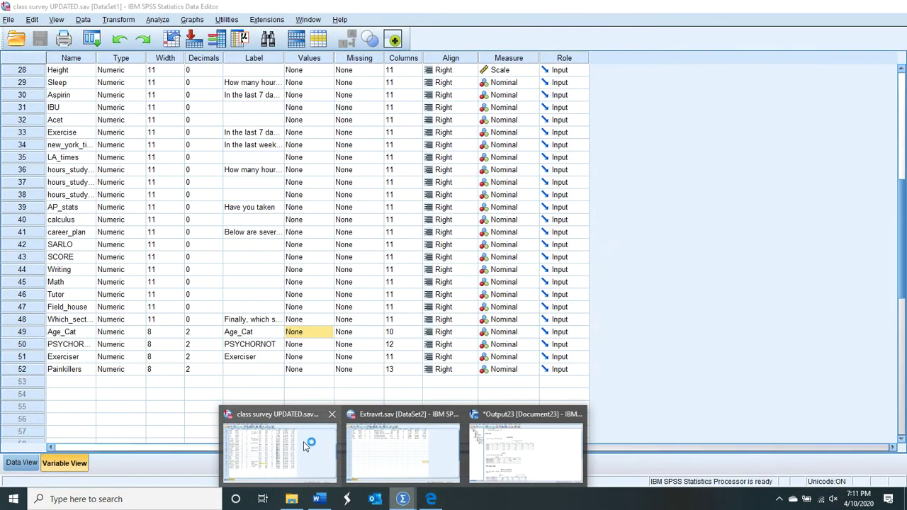
pyautogui.click(303, 442)
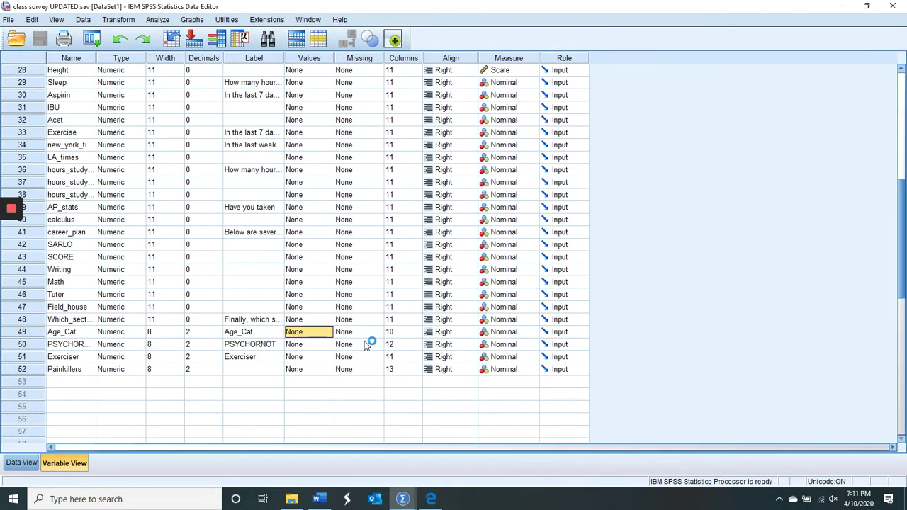
pyautogui.click(894, 6)
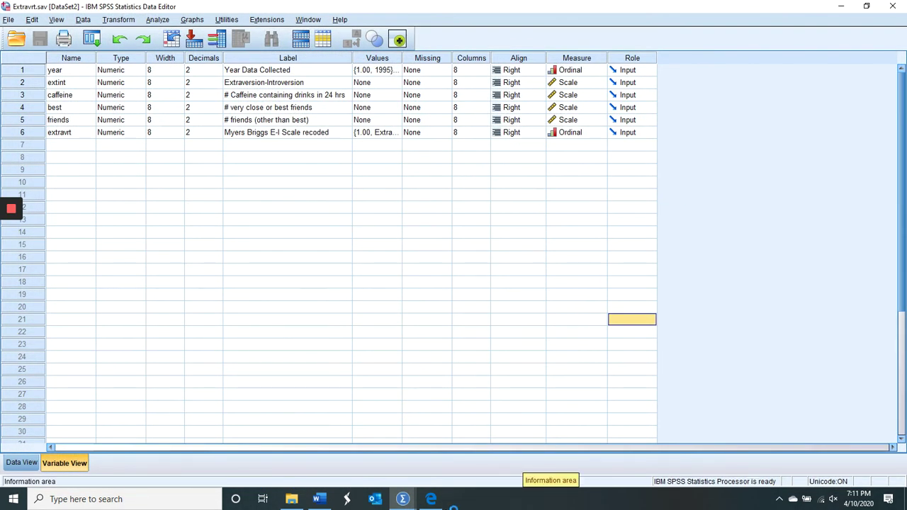
pyautogui.moveTo(406, 500)
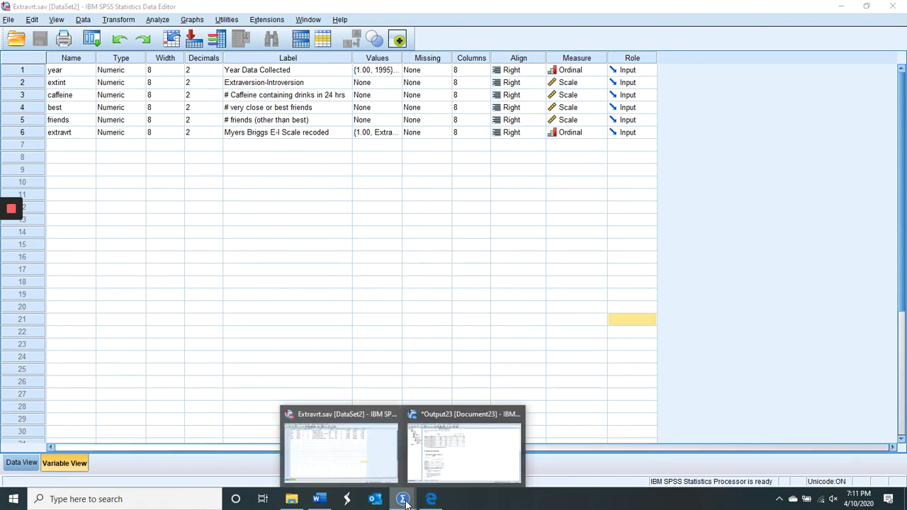
pyautogui.click(464, 450)
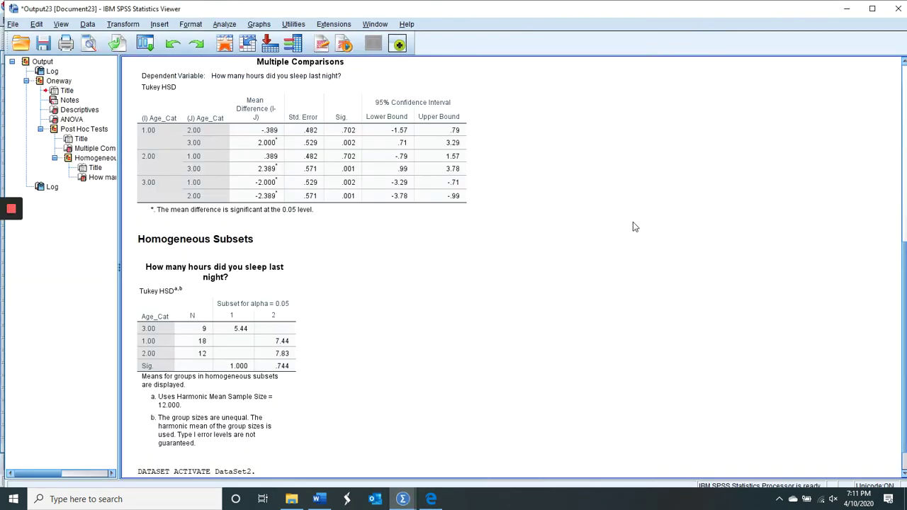
pyautogui.click(897, 8)
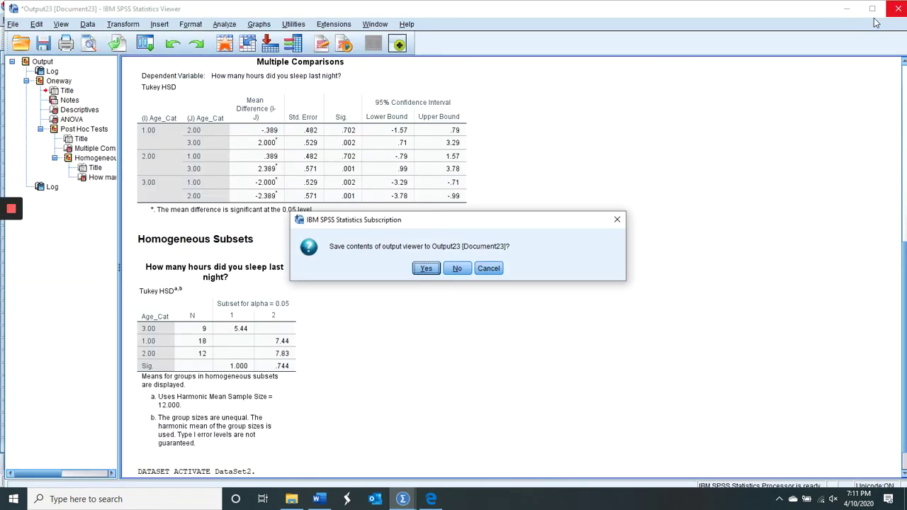
pyautogui.click(457, 269)
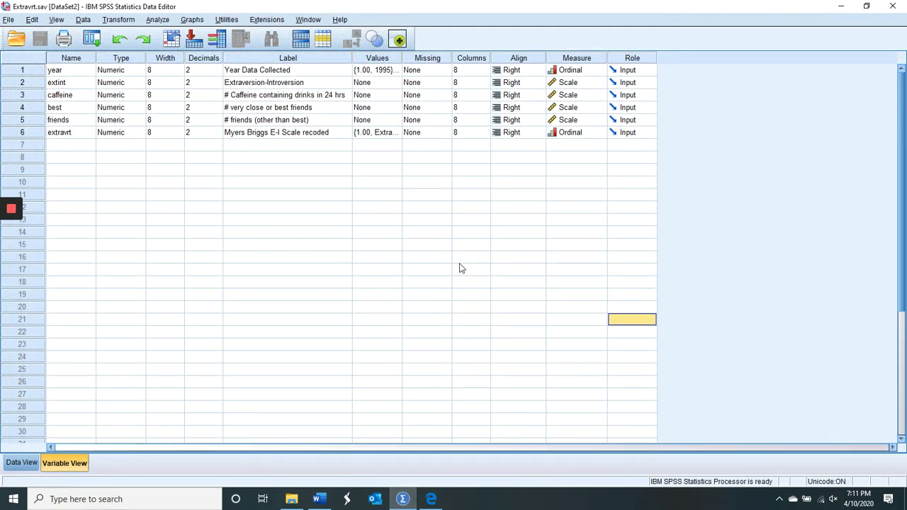
# Review question 3 in the Word lab document, highlighting extraversion and number of best friends as its variables, and return to Extravrt.sav in SPSS.
pyautogui.click(319, 499)
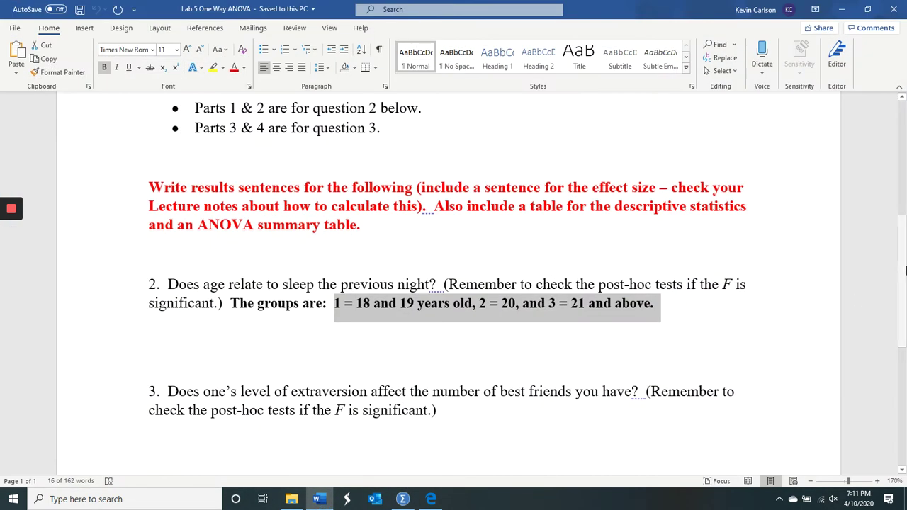
pyautogui.moveTo(906, 269); pyautogui.dragTo(903, 358)
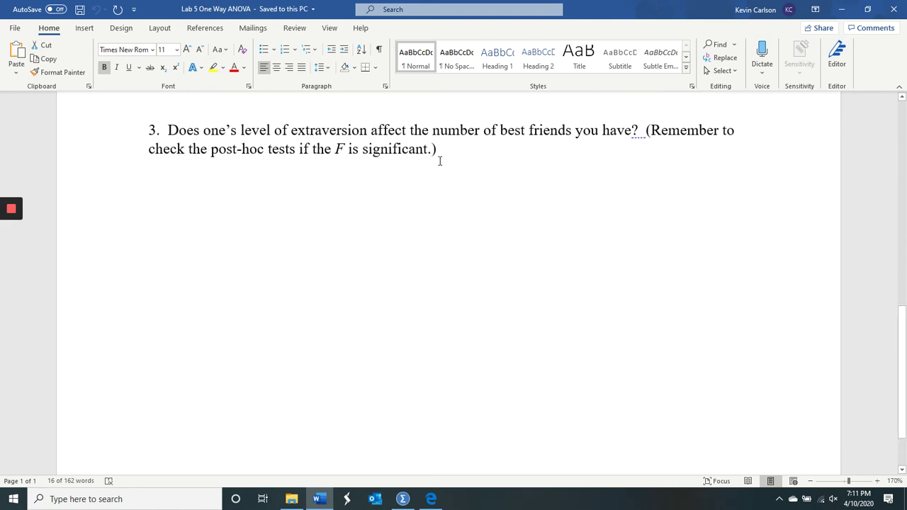
pyautogui.moveTo(168, 130); pyautogui.dragTo(645, 133)
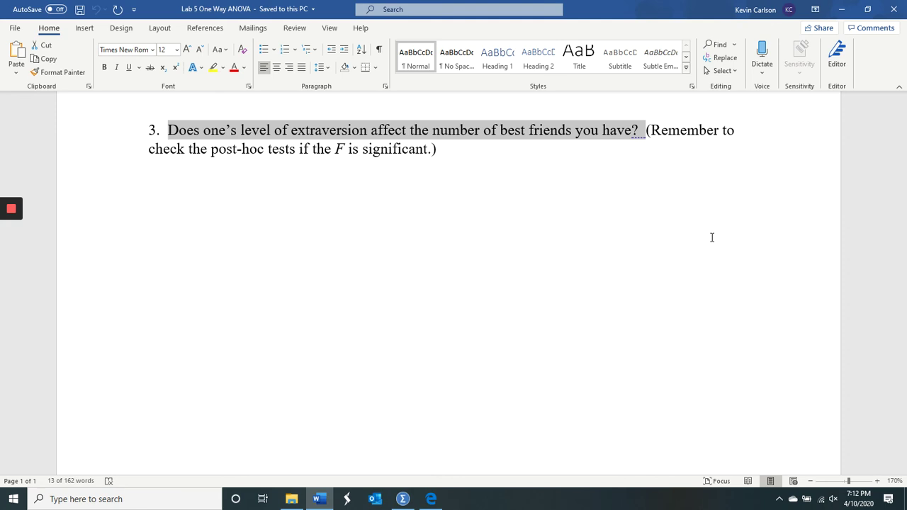
pyautogui.click(450, 152)
pyautogui.doubleClick(298, 134)
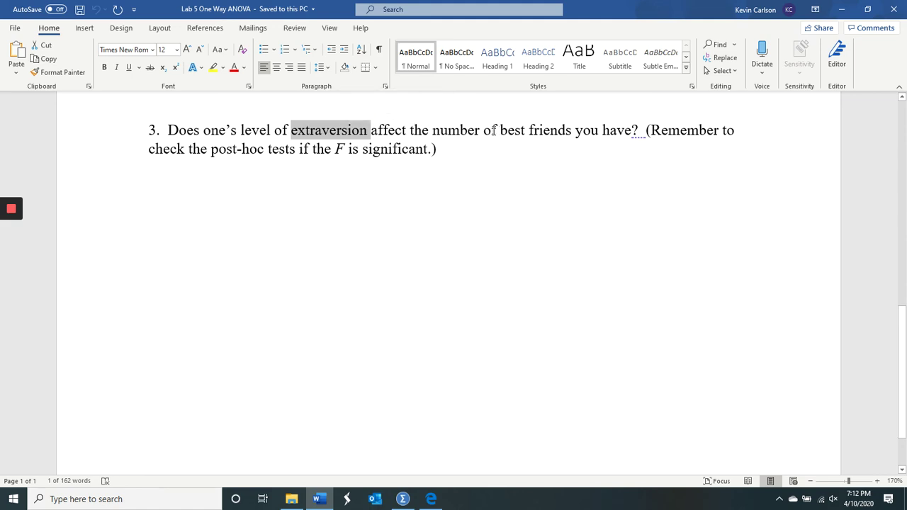
pyautogui.moveTo(434, 133); pyautogui.dragTo(633, 132)
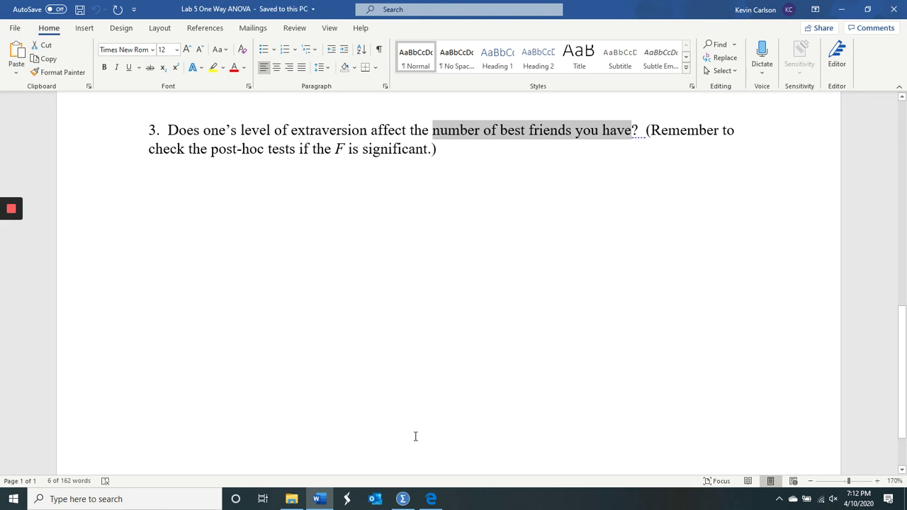
pyautogui.click(404, 500)
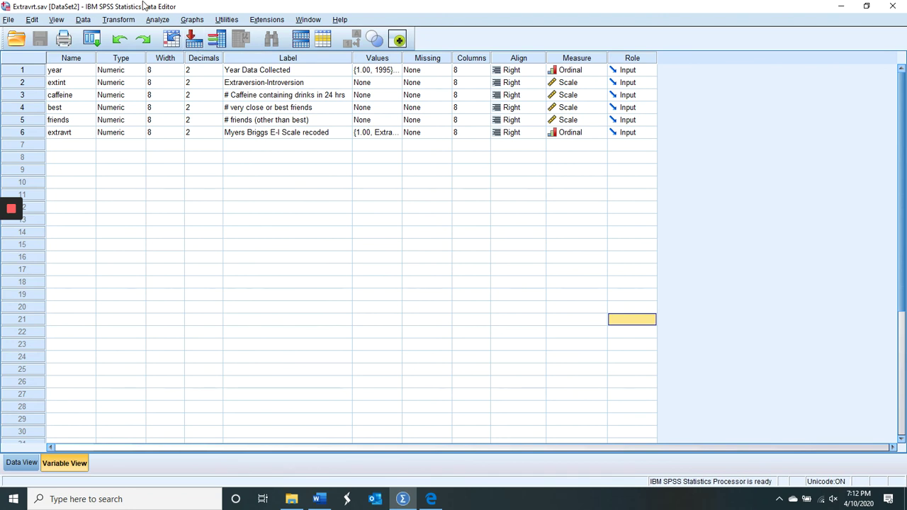
# Reset the One-Way ANOVA setup, then assign # very close or best friends as dependent variable and Myers Briggs E-I Scale recoded as factor.
pyautogui.click(159, 20)
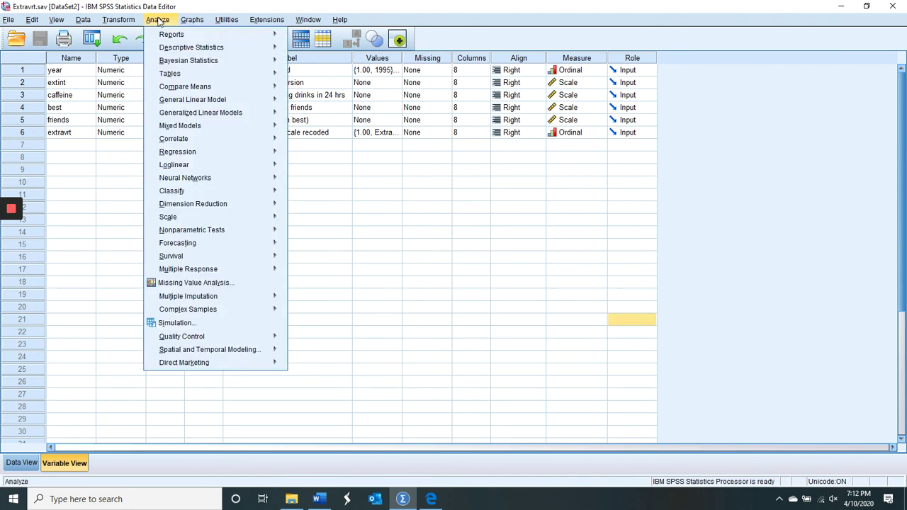
pyautogui.moveTo(183, 89)
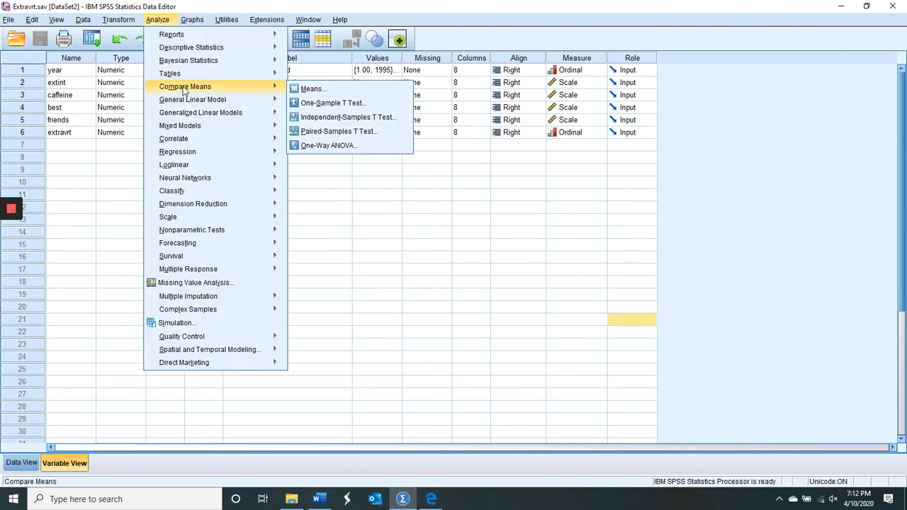
pyautogui.click(341, 145)
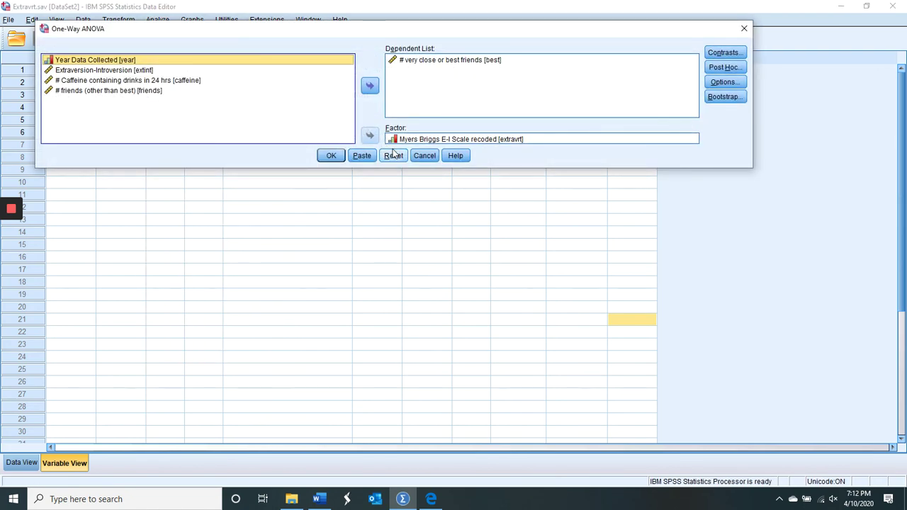
pyautogui.click(402, 156)
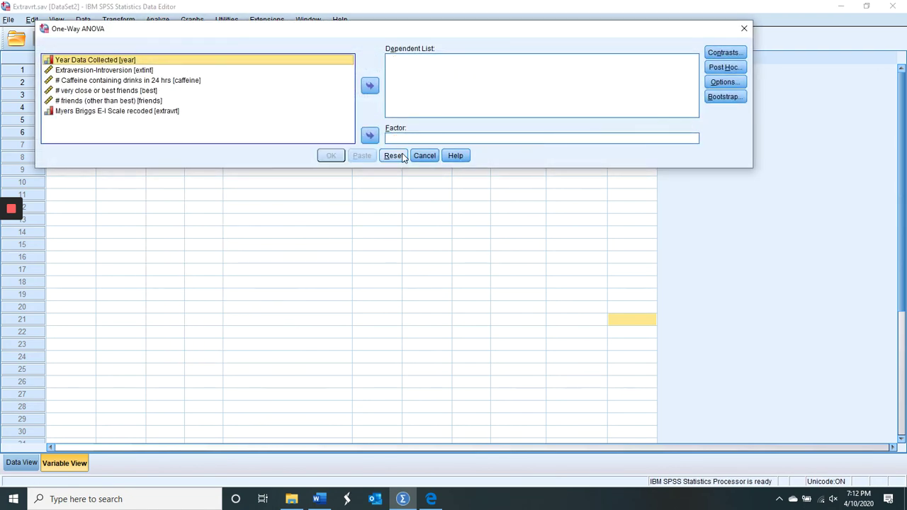
pyautogui.click(171, 113)
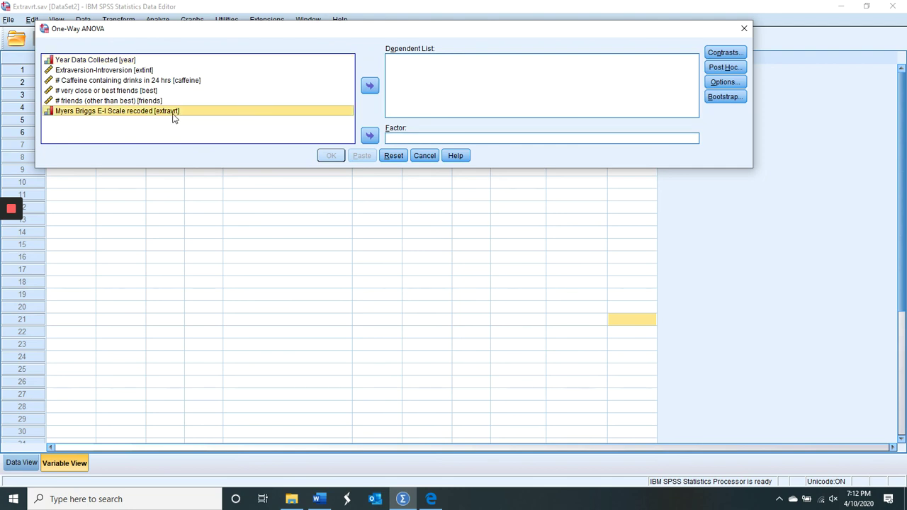
pyautogui.click(370, 86)
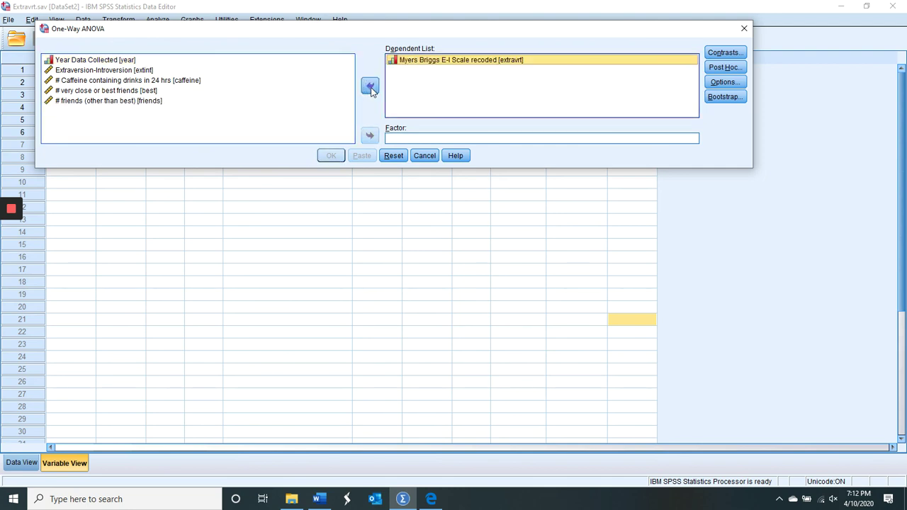
pyautogui.doubleClick(457, 61)
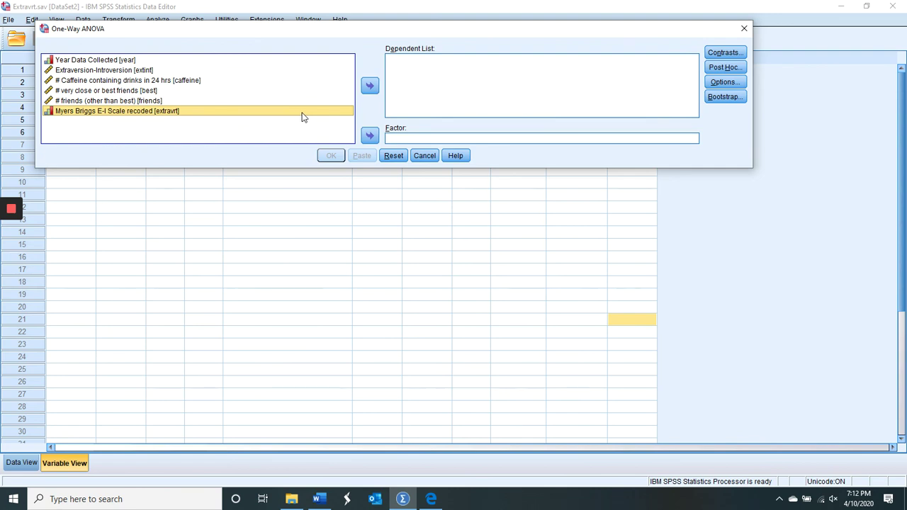
pyautogui.click(369, 136)
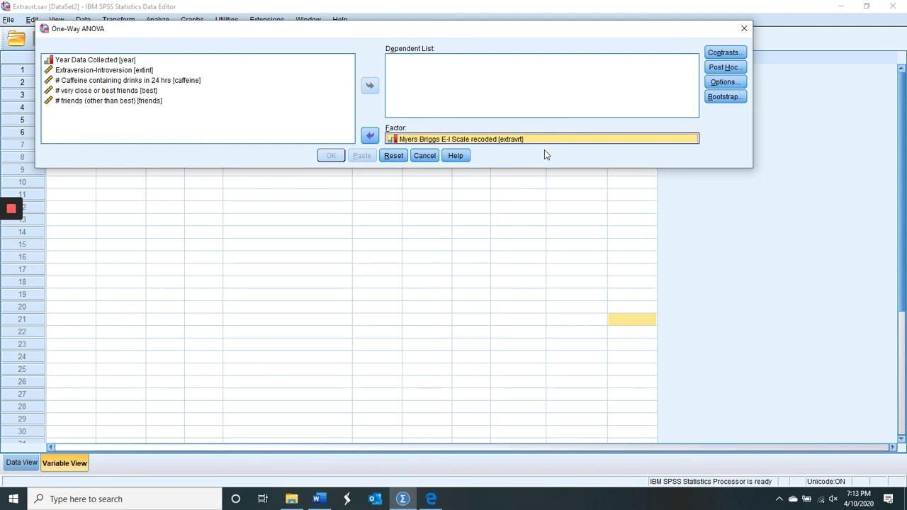
pyautogui.click(138, 91)
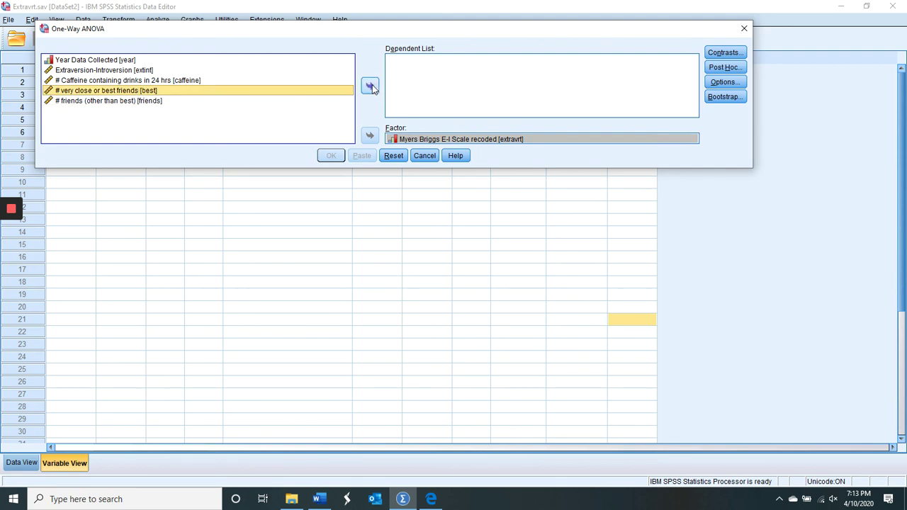
pyautogui.click(370, 86)
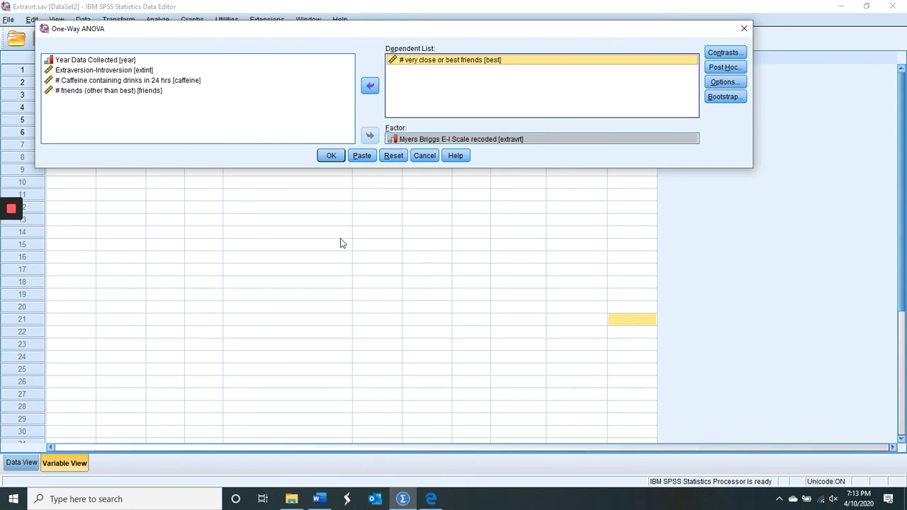
# Enable the Tukey post hoc test for the one-way ANOVA, keeping the significance level at 0.05.
pyautogui.click(723, 67)
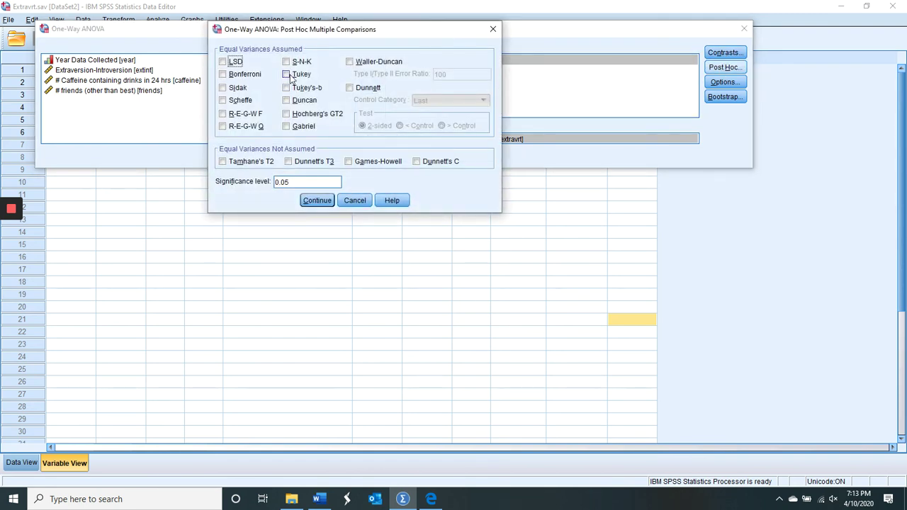
pyautogui.click(287, 74)
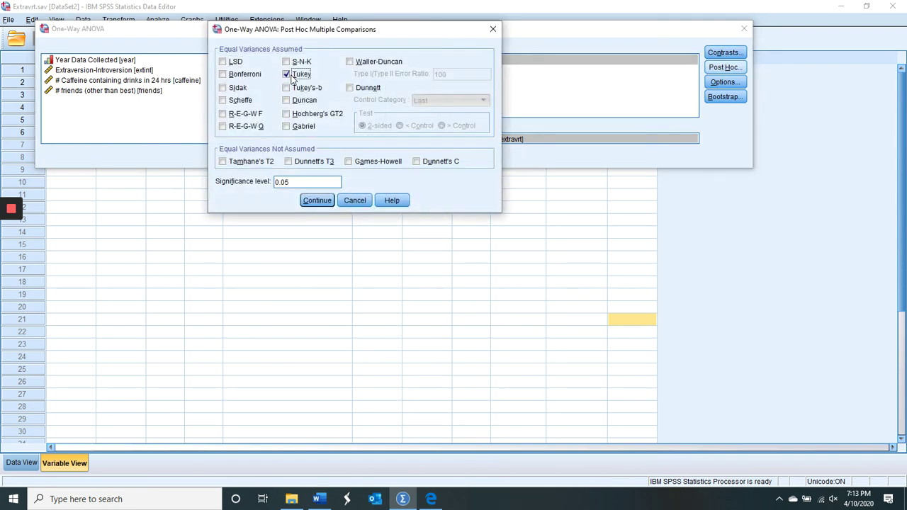
pyautogui.click(318, 201)
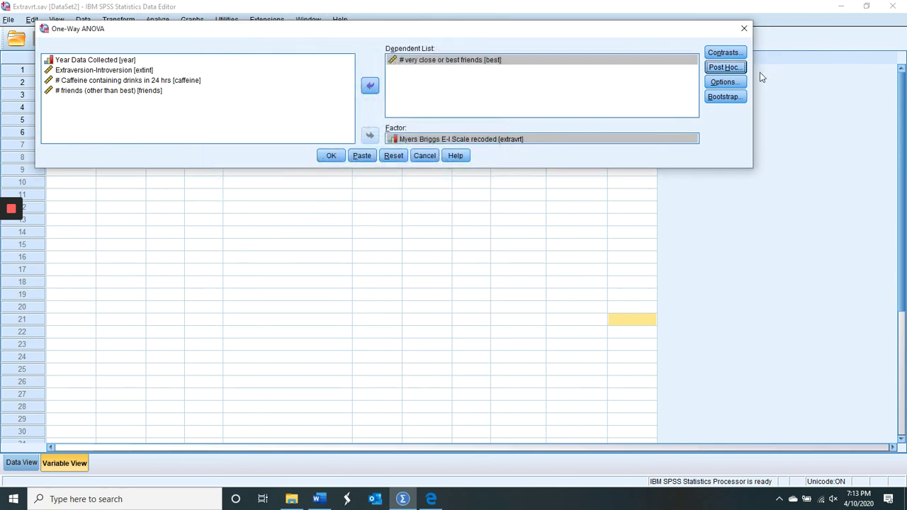
pyautogui.click(737, 67)
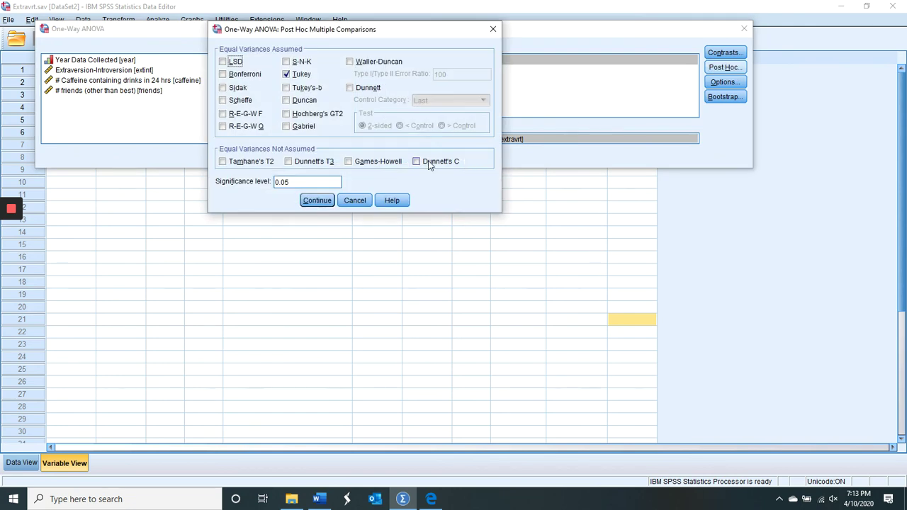
pyautogui.click(290, 182)
pyautogui.moveTo(290, 182); pyautogui.dragTo(256, 183)
pyautogui.click(317, 201)
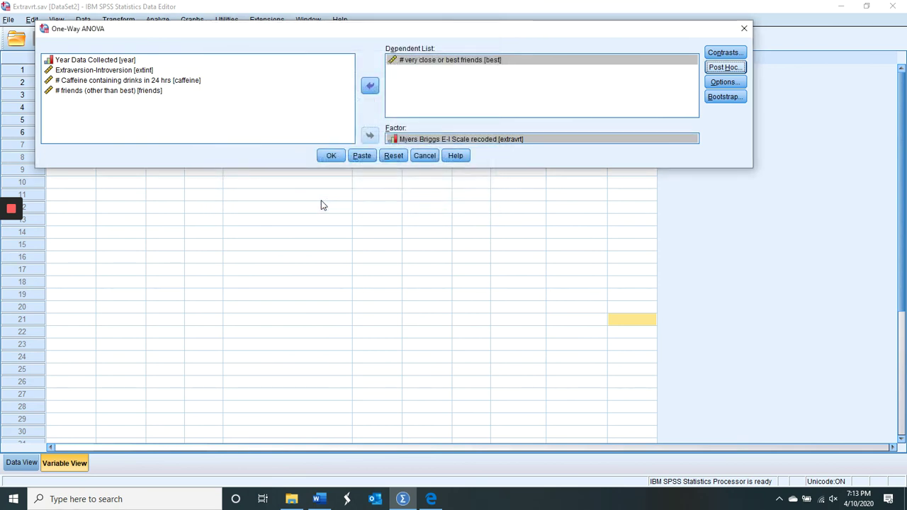
# Include descriptive statistics in the one-way ANOVA and run the analysis.
pyautogui.click(725, 81)
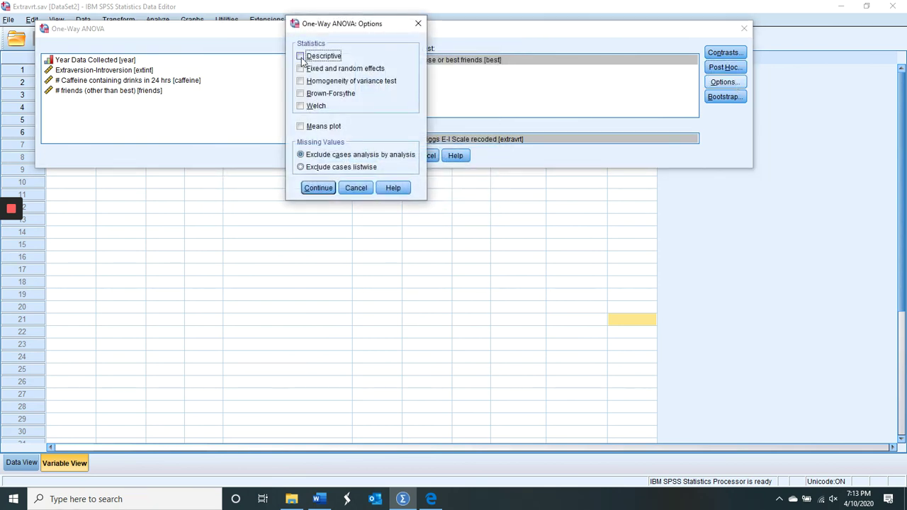
pyautogui.click(300, 56)
pyautogui.click(319, 188)
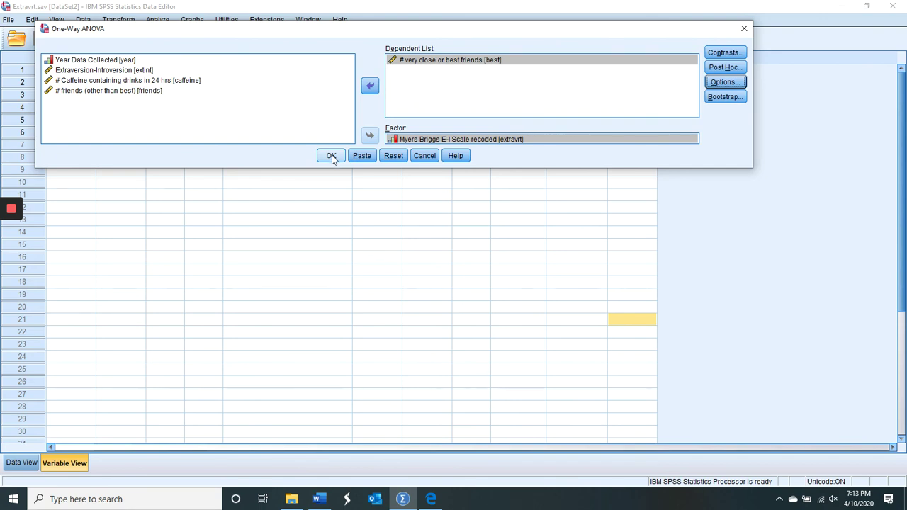
pyautogui.click(332, 157)
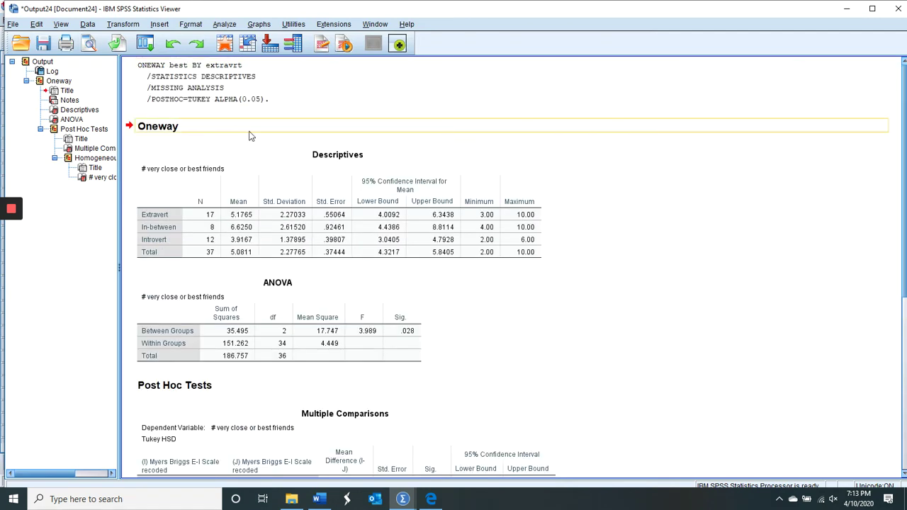
# Switch to Snip & Sketch and capture the Oneway output covering the Descriptives and ANOVA tables.
pyautogui.click(5, 501)
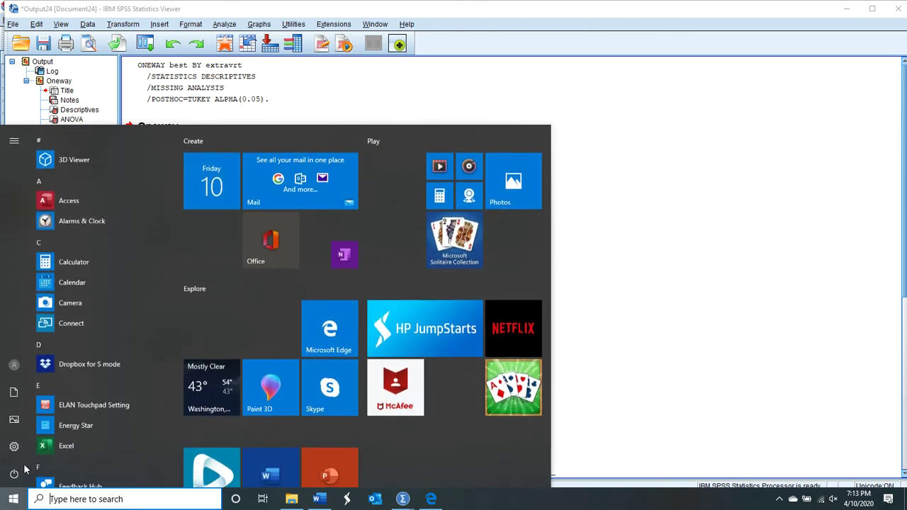
pyautogui.moveTo(178, 194)
pyautogui.mouseDown()
pyautogui.moveTo(172, 459)
pyautogui.moveTo(171, 402)
pyautogui.mouseUp()
pyautogui.rightClick(78, 373)
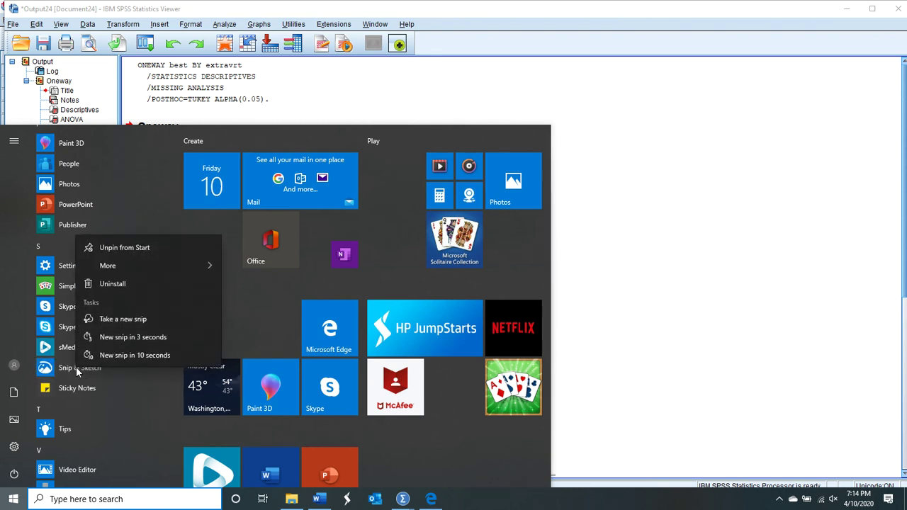
pyautogui.click(76, 368)
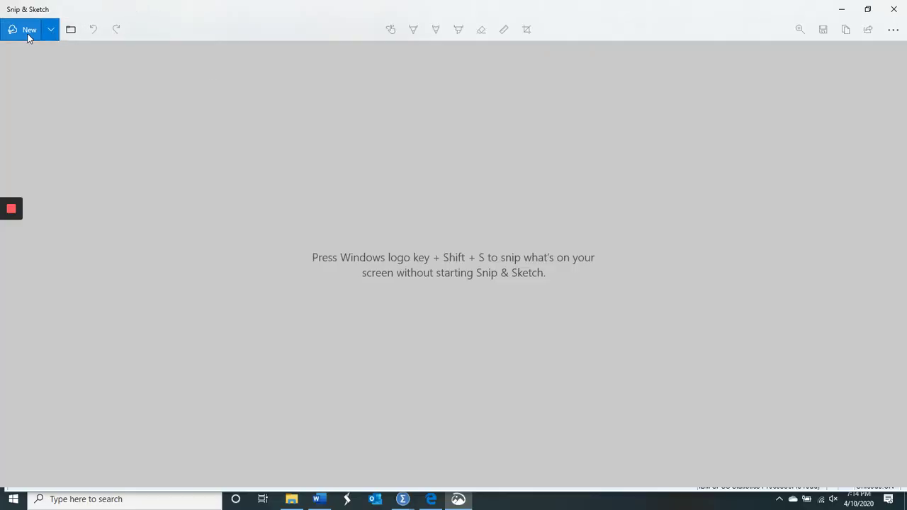
pyautogui.click(29, 32)
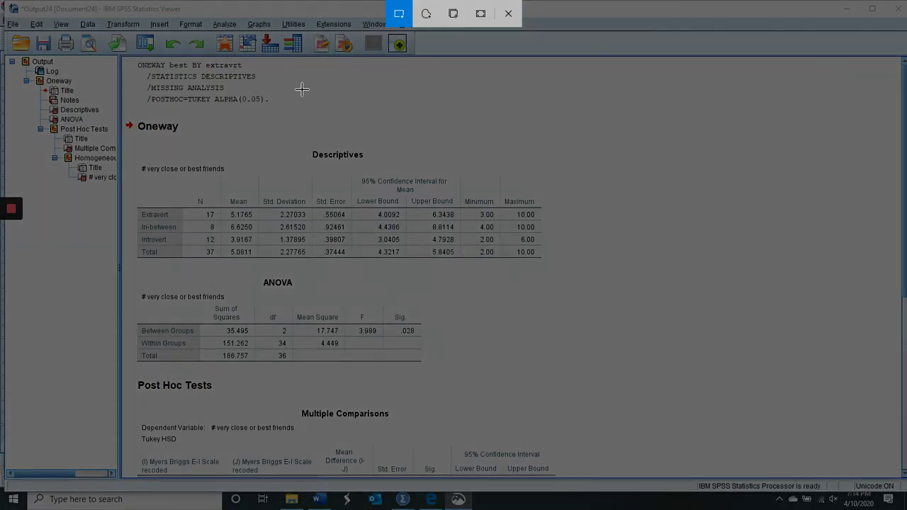
pyautogui.moveTo(126, 116)
pyautogui.mouseDown()
pyautogui.moveTo(334, 152)
pyautogui.moveTo(455, 204)
pyautogui.moveTo(458, 264)
pyautogui.moveTo(550, 378)
pyautogui.mouseUp()
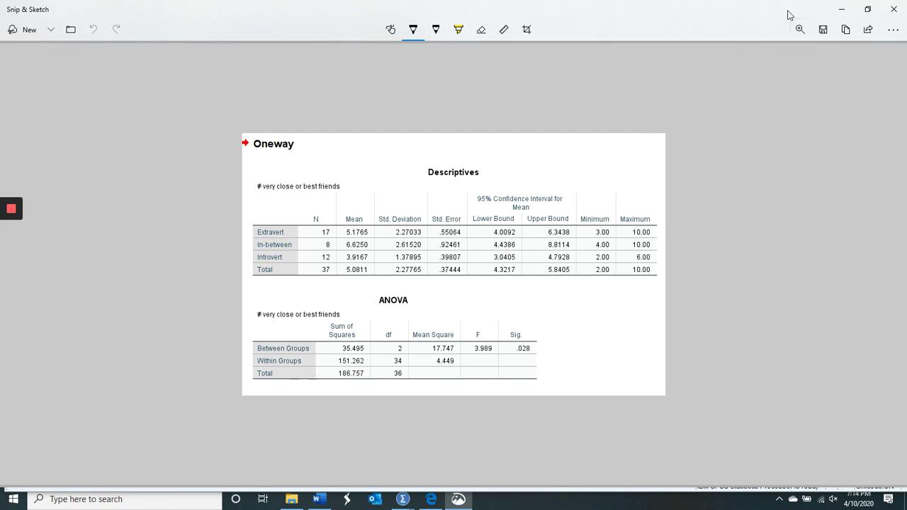
# Enlarge the snip, check Lab 5 SPSS Output Part 4.png in the Canvas module in Edge, and return to Snip & Sketch.
pyautogui.click(800, 32)
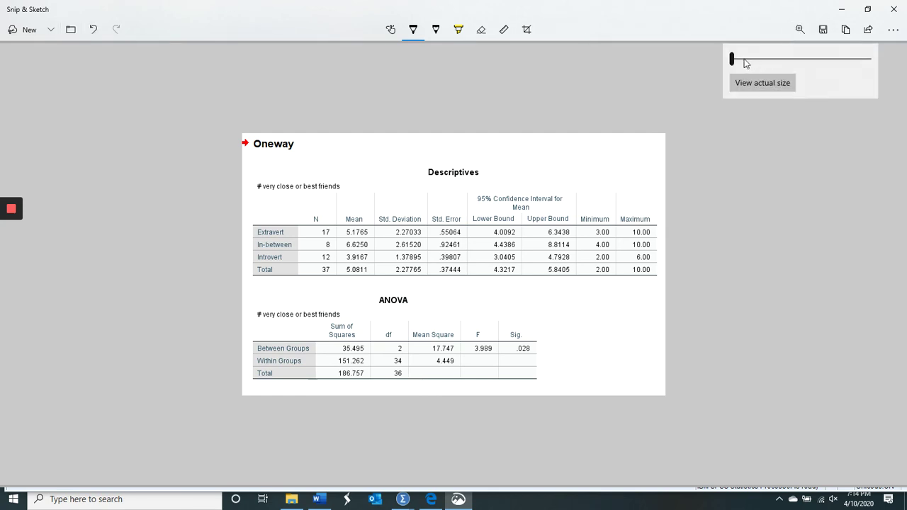
pyautogui.moveTo(733, 60); pyautogui.dragTo(767, 60)
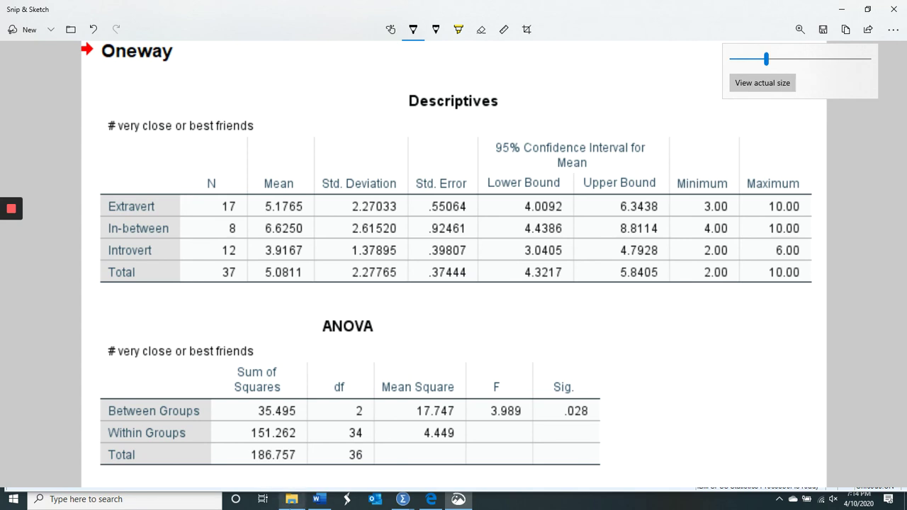
pyautogui.click(430, 500)
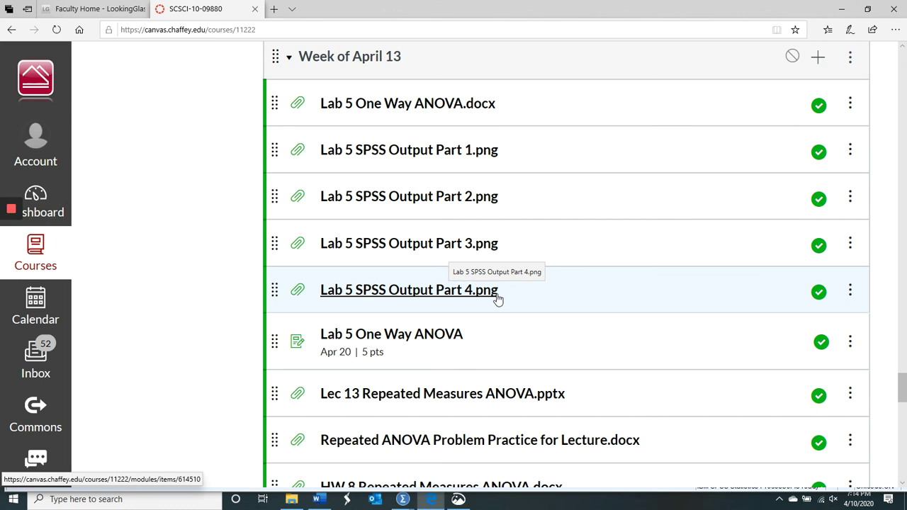
pyautogui.click(459, 500)
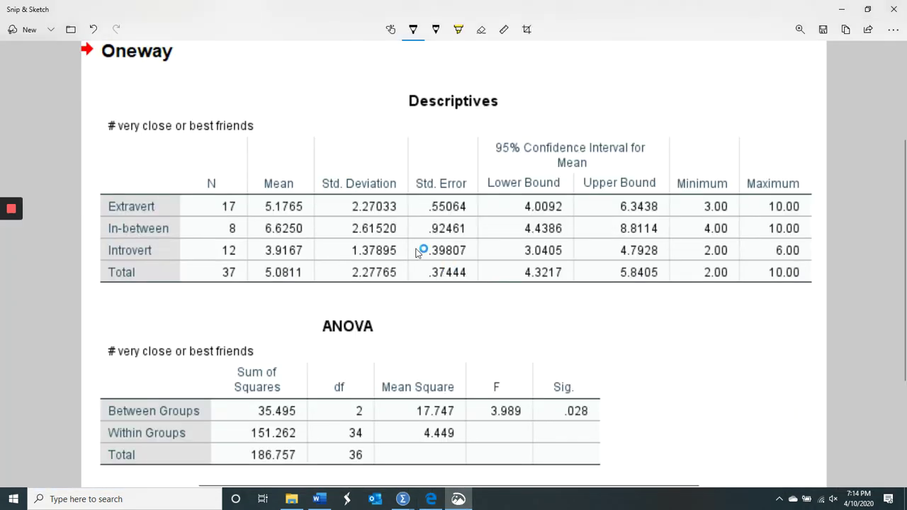
# With the ballpoint pen, mark the Mean and Std. Deviation headings and box the Extravert, In-between and Introvert group labels on the snip.
pyautogui.click(413, 29)
pyautogui.click(338, 77)
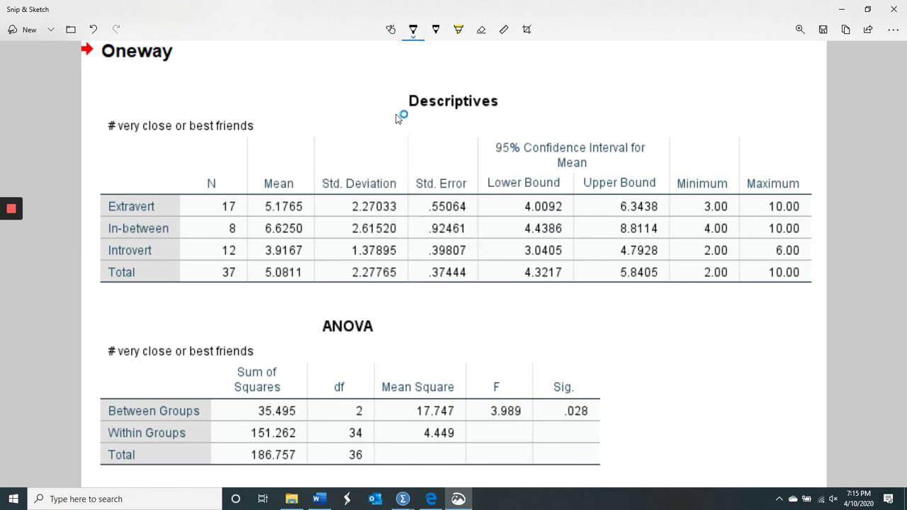
pyautogui.moveTo(258, 168); pyautogui.dragTo(383, 167)
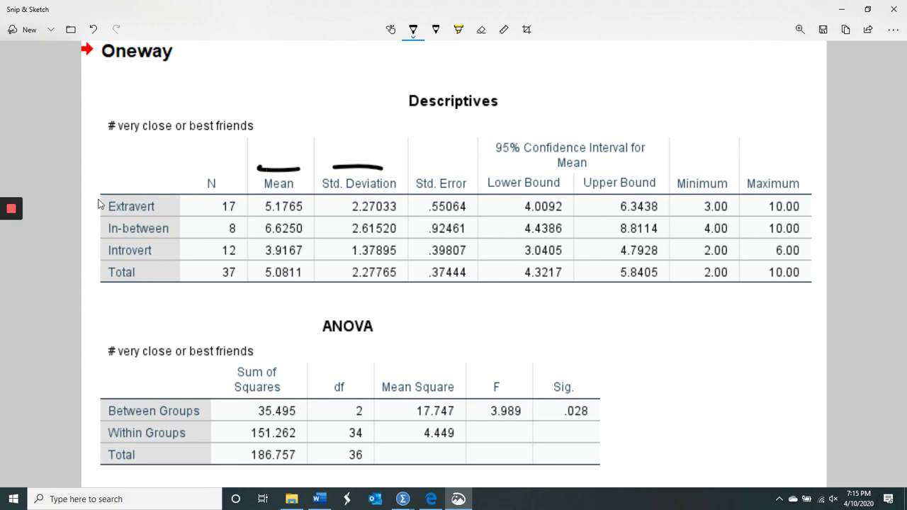
pyautogui.moveTo(99, 200)
pyautogui.mouseDown()
pyautogui.moveTo(95, 254)
pyautogui.moveTo(108, 264)
pyautogui.moveTo(150, 263)
pyautogui.moveTo(178, 216)
pyautogui.moveTo(170, 190)
pyautogui.moveTo(106, 200)
pyautogui.moveTo(97, 212)
pyautogui.mouseUp()
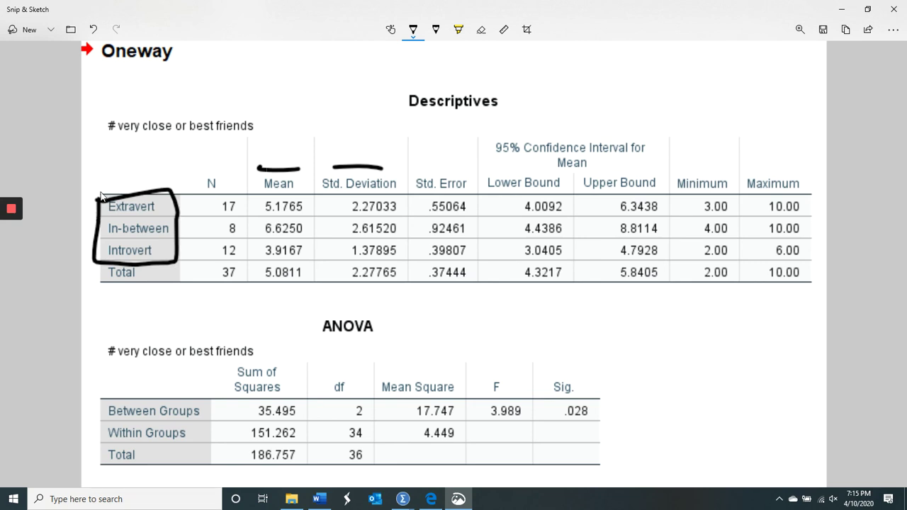
pyautogui.moveTo(82, 248); pyautogui.dragTo(95, 253)
pyautogui.moveTo(76, 222); pyautogui.dragTo(109, 228)
pyautogui.moveTo(299, 146); pyautogui.dragTo(289, 157)
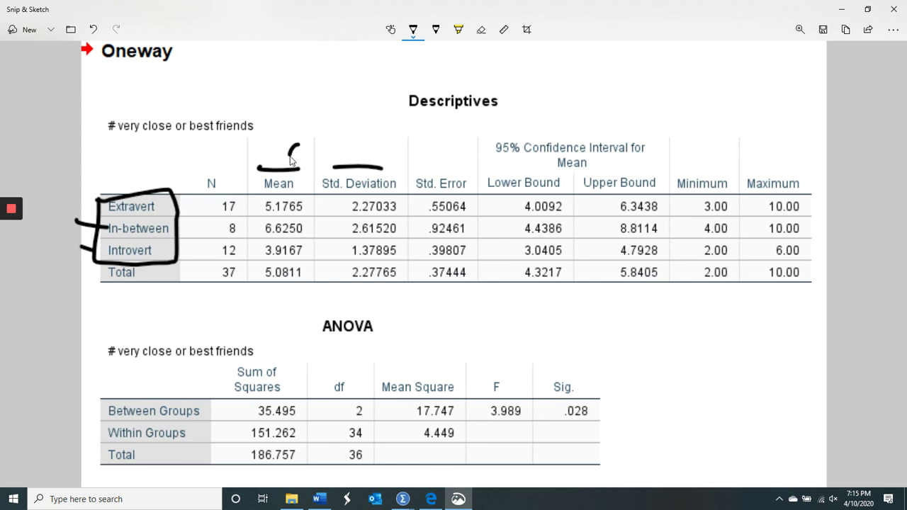
pyautogui.moveTo(375, 115); pyautogui.dragTo(376, 168)
# Outline the # very close or best friends label and circle the ANOVA table on the snip, and close Snip & Sketch.
pyautogui.moveTo(95, 114)
pyautogui.mouseDown()
pyautogui.moveTo(99, 157)
pyautogui.moveTo(201, 154)
pyautogui.moveTo(255, 150)
pyautogui.moveTo(259, 105)
pyautogui.moveTo(129, 95)
pyautogui.moveTo(79, 126)
pyautogui.mouseUp()
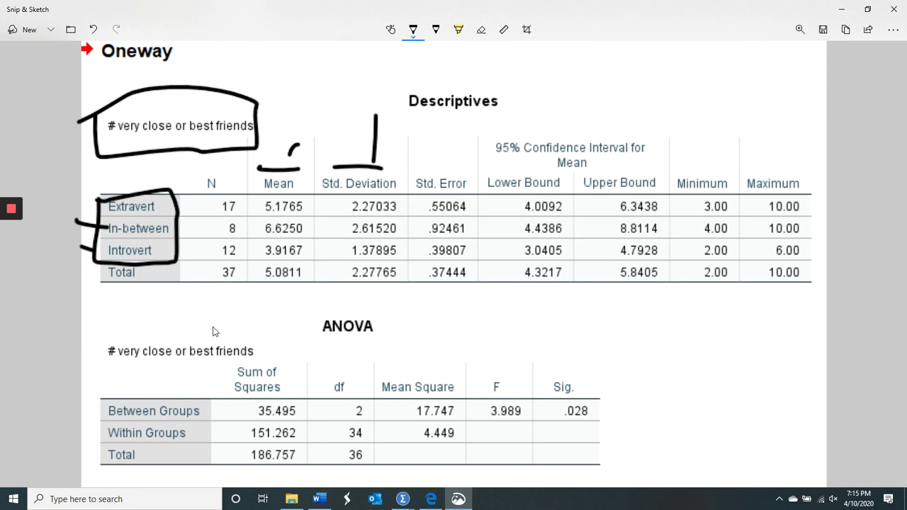
pyautogui.moveTo(97, 327)
pyautogui.mouseDown()
pyautogui.moveTo(87, 414)
pyautogui.moveTo(102, 457)
pyautogui.moveTo(125, 476)
pyautogui.moveTo(174, 484)
pyautogui.moveTo(571, 444)
pyautogui.moveTo(686, 418)
pyautogui.moveTo(571, 350)
pyautogui.moveTo(442, 333)
pyautogui.moveTo(338, 303)
pyautogui.moveTo(73, 335)
pyautogui.mouseUp()
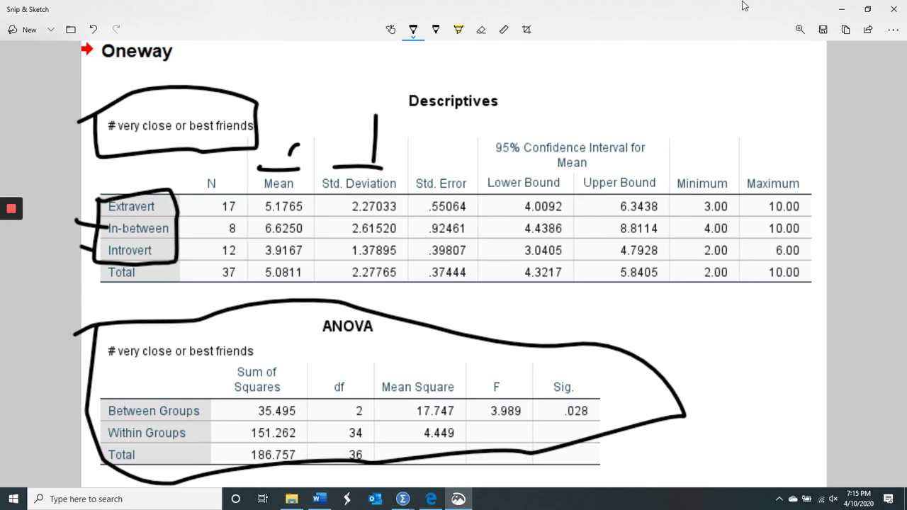
pyautogui.click(894, 10)
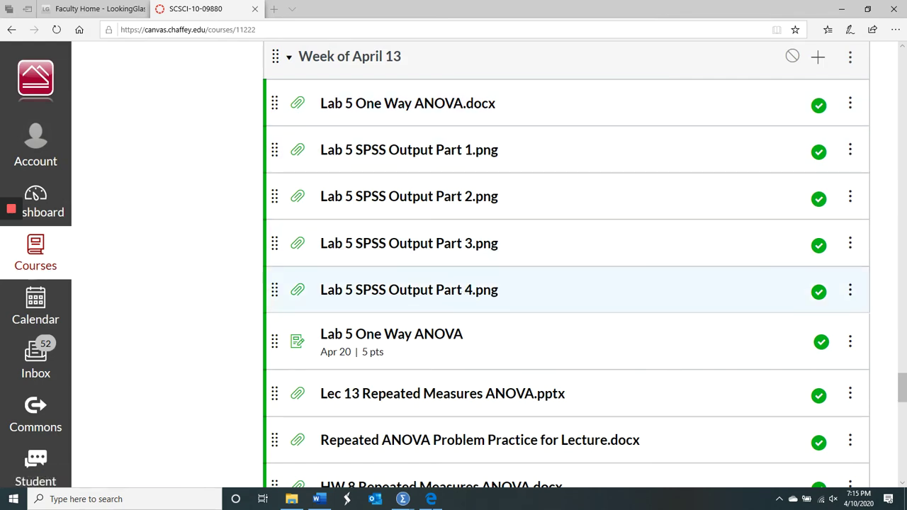
# Switch to the Lab 5 One Way ANOVA document in Word and review the instructions for writing results sentences above question 2.
pyautogui.moveTo(403, 499)
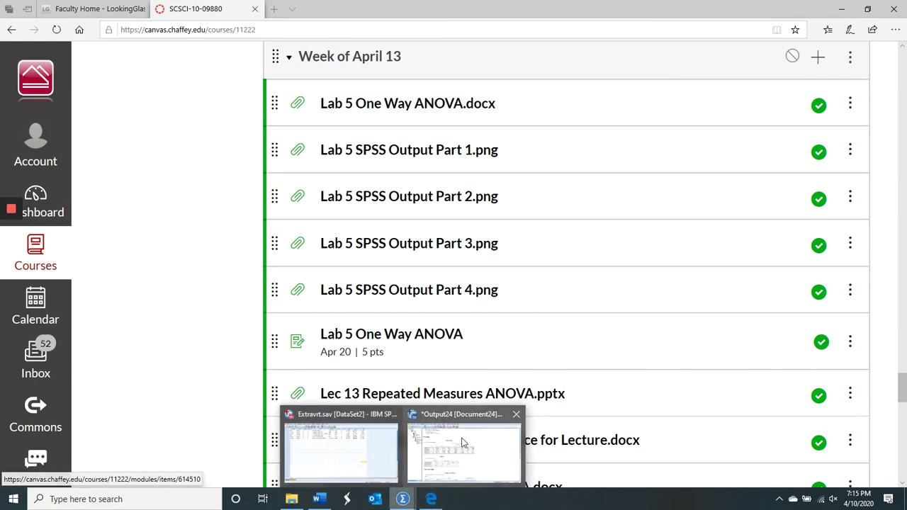
pyautogui.click(424, 463)
pyautogui.click(318, 499)
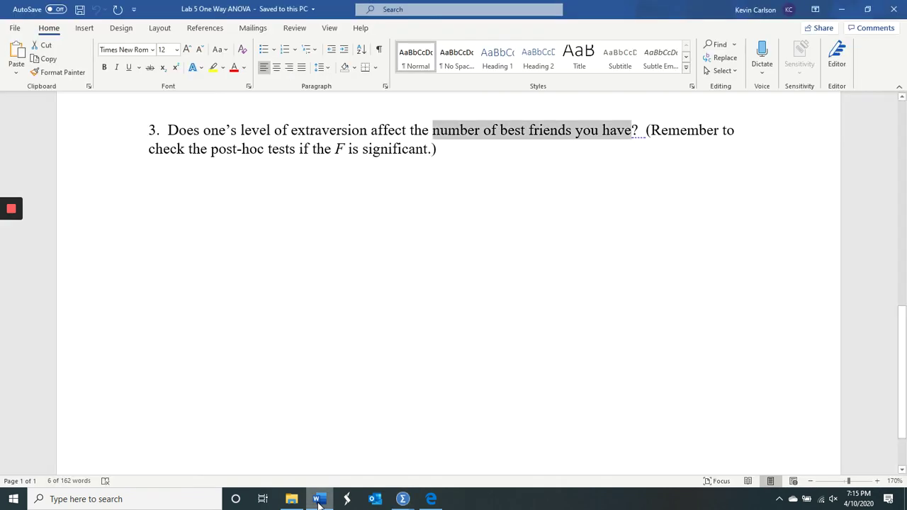
pyautogui.hotkey('ctrl', 'End')
pyautogui.moveTo(901, 309); pyautogui.dragTo(904, 205)
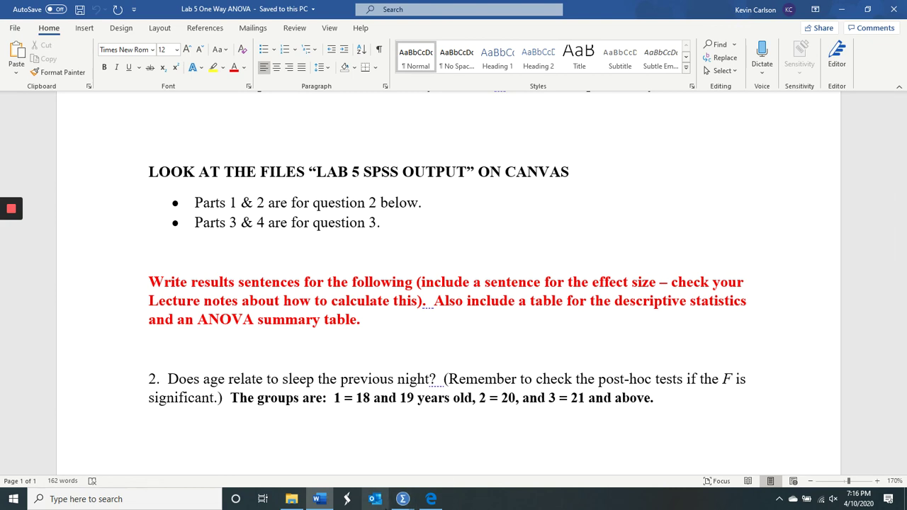
# Switch to the Extravrt.sav data in SPSS and show where the One-Way ANOVA command is found, without running it.
pyautogui.click(403, 499)
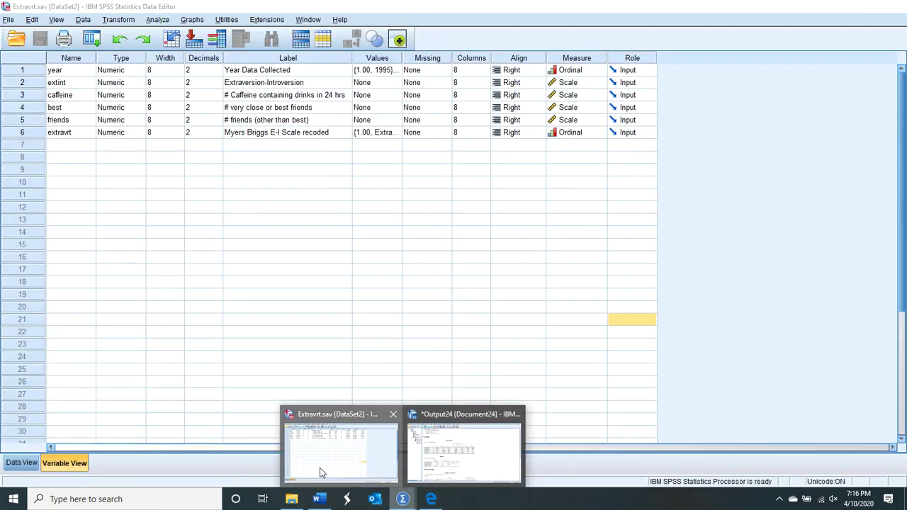
pyautogui.click(320, 468)
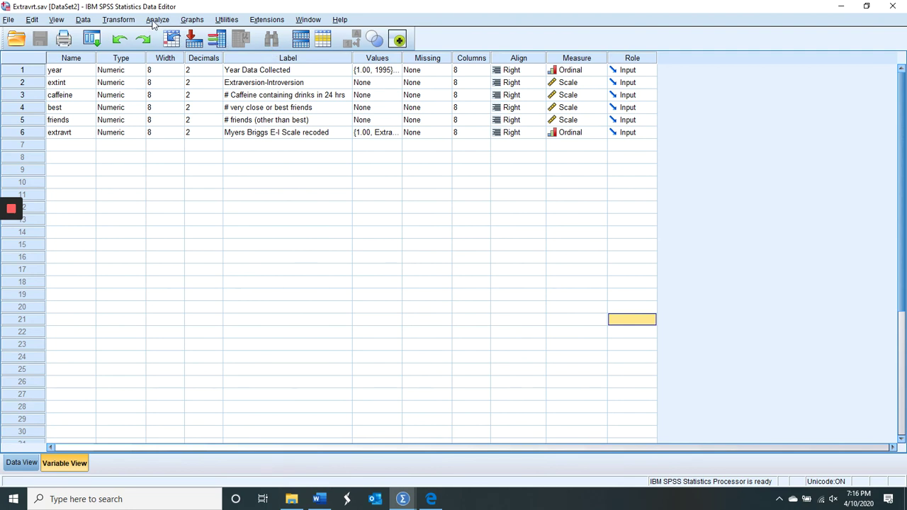
pyautogui.click(154, 20)
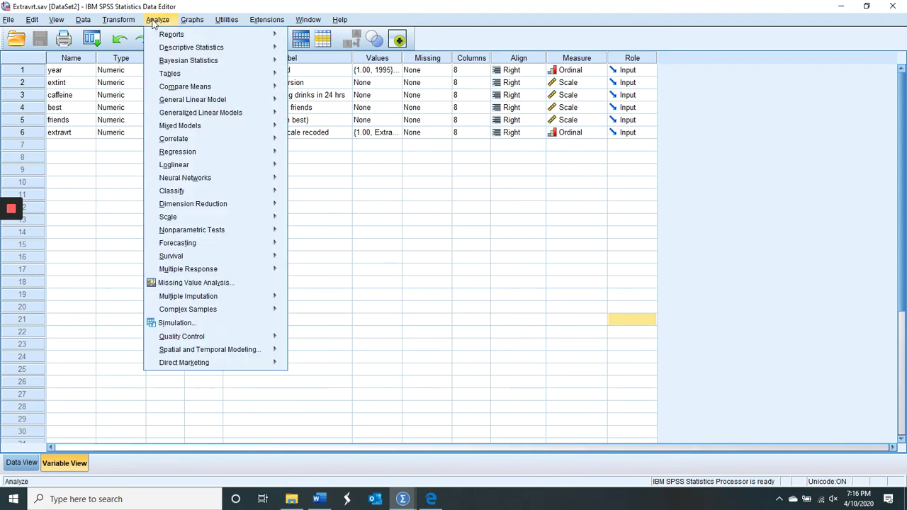
pyautogui.moveTo(178, 89)
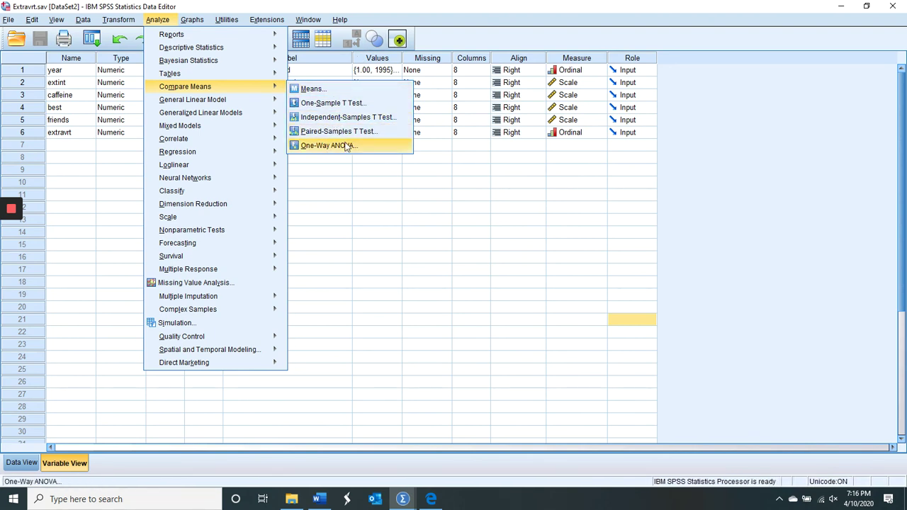
pyautogui.click(427, 5)
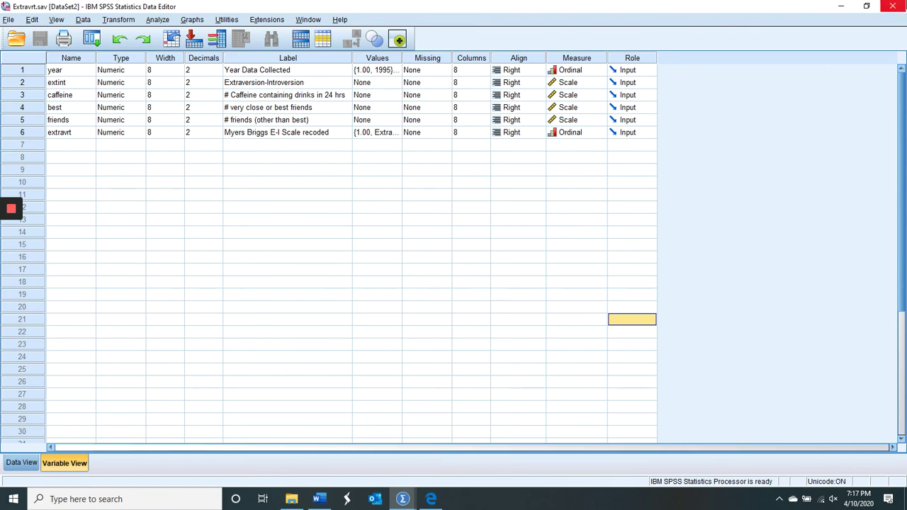
# Close the Extravrt.sav data and exit SPSS without saving the Output24 results.
pyautogui.click(892, 6)
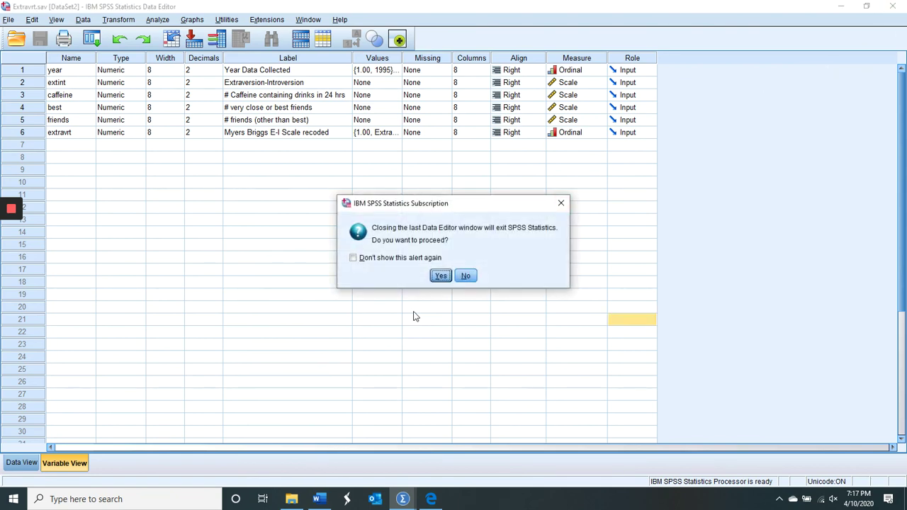
pyautogui.click(439, 276)
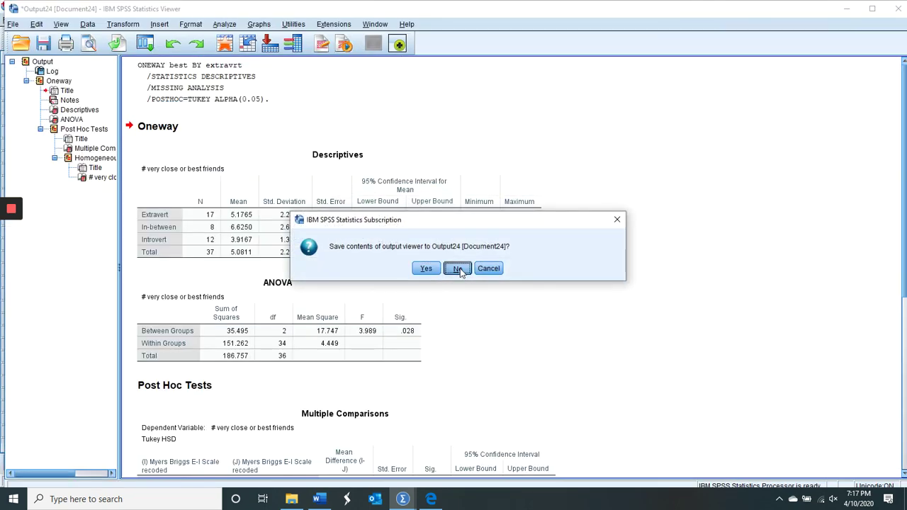
pyautogui.click(457, 268)
pyautogui.moveTo(11, 213)
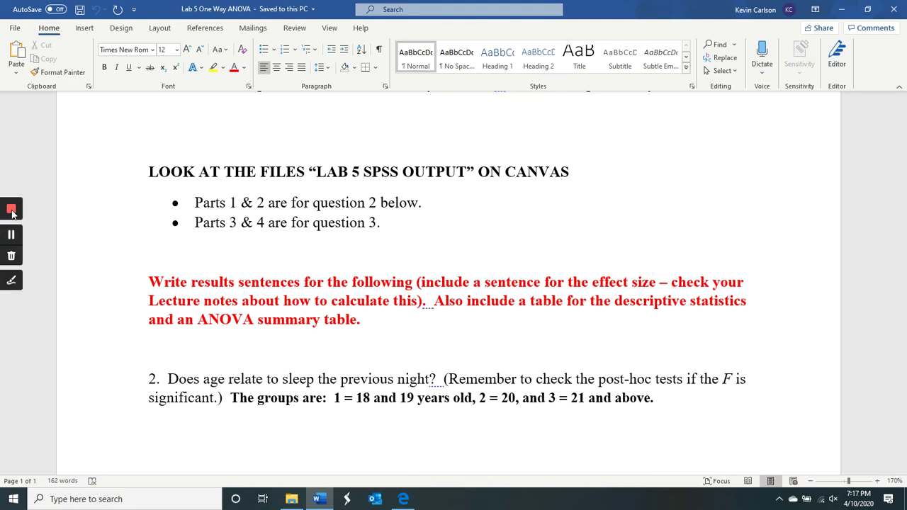